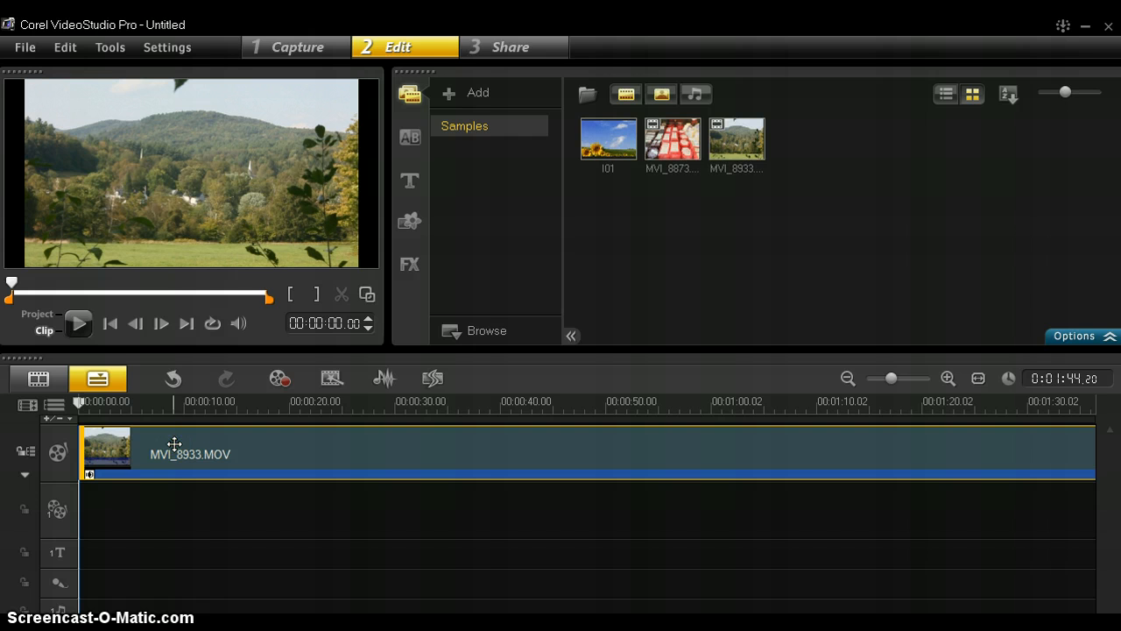
# Move the playhead to about 00:00:01 on the MVI_8933.MOV clip
pyautogui.click(82, 403)
pyautogui.moveTo(89, 404); pyautogui.dragTo(98, 404)
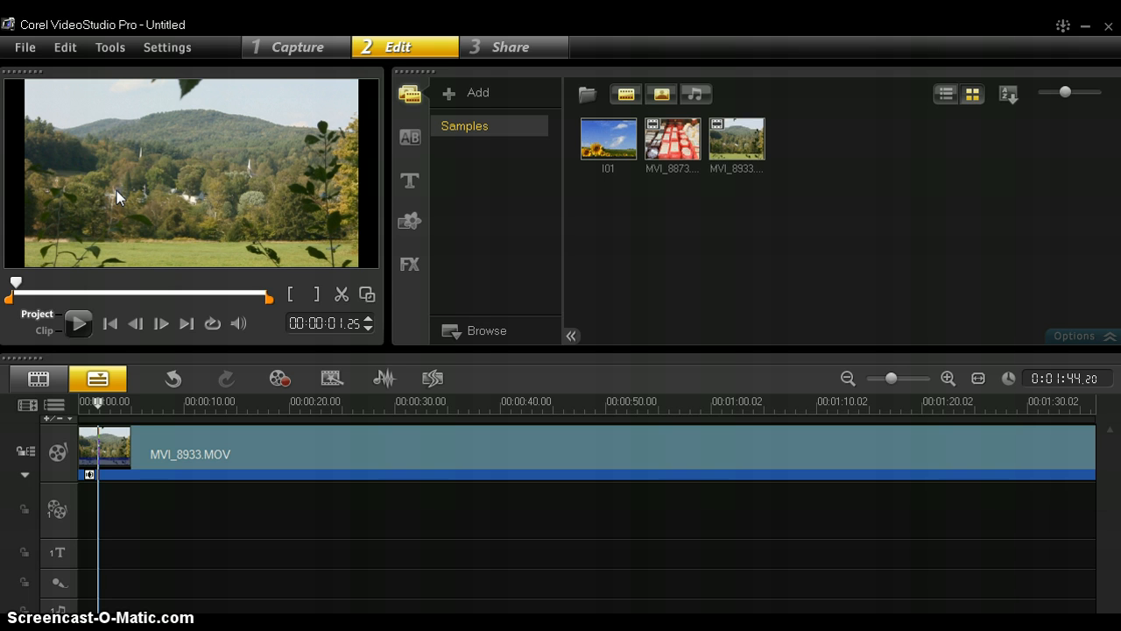
# Show the Title library with larger thumbnails and preview the LOREM IPSUM | DOLOR SIT AMET template
pyautogui.click(410, 184)
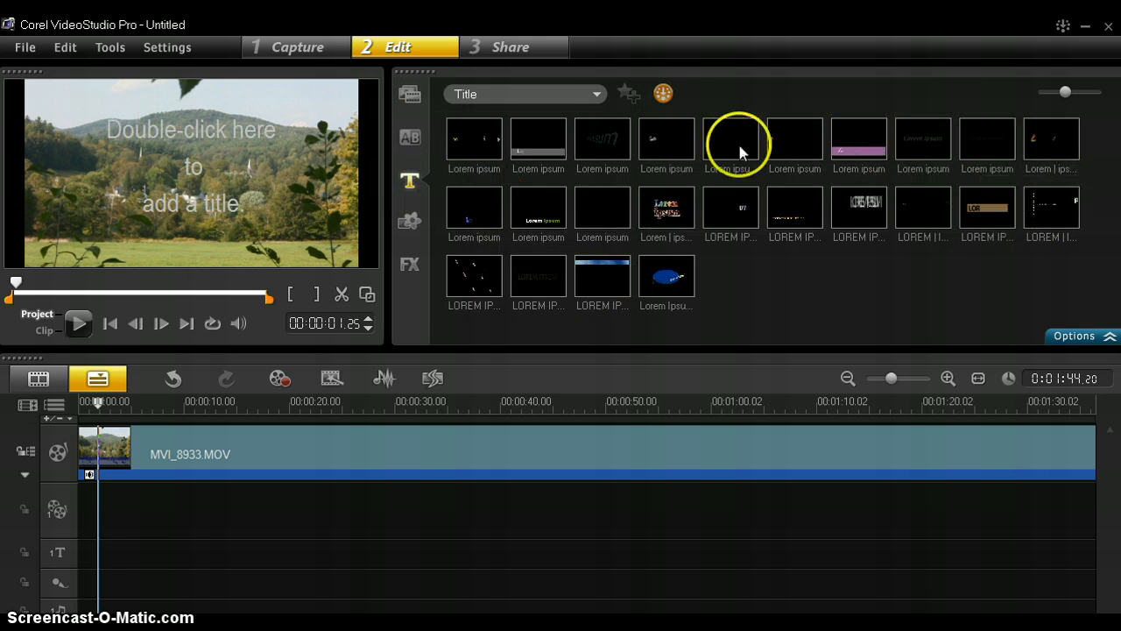
pyautogui.click(711, 281)
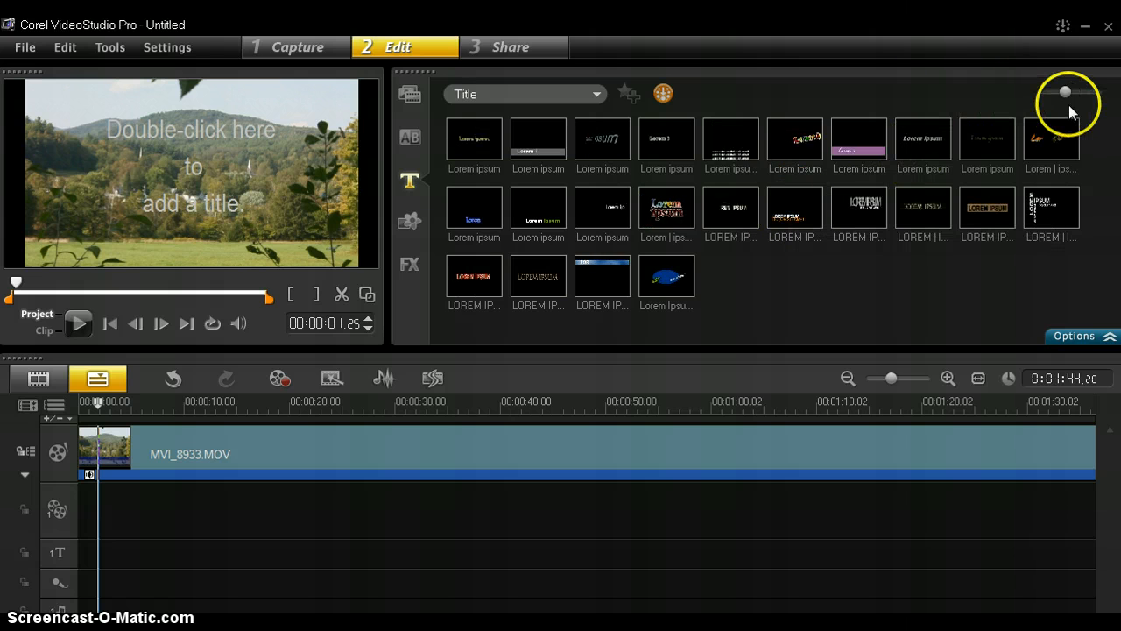
pyautogui.moveTo(1067, 103); pyautogui.dragTo(1102, 99)
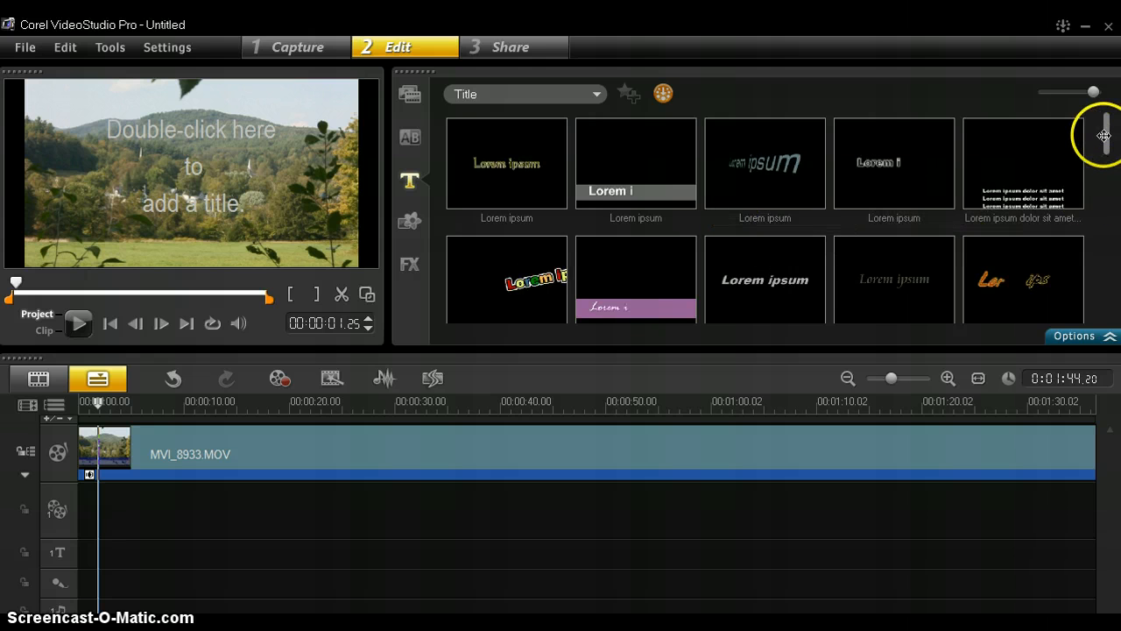
pyautogui.moveTo(1106, 137); pyautogui.dragTo(1106, 167)
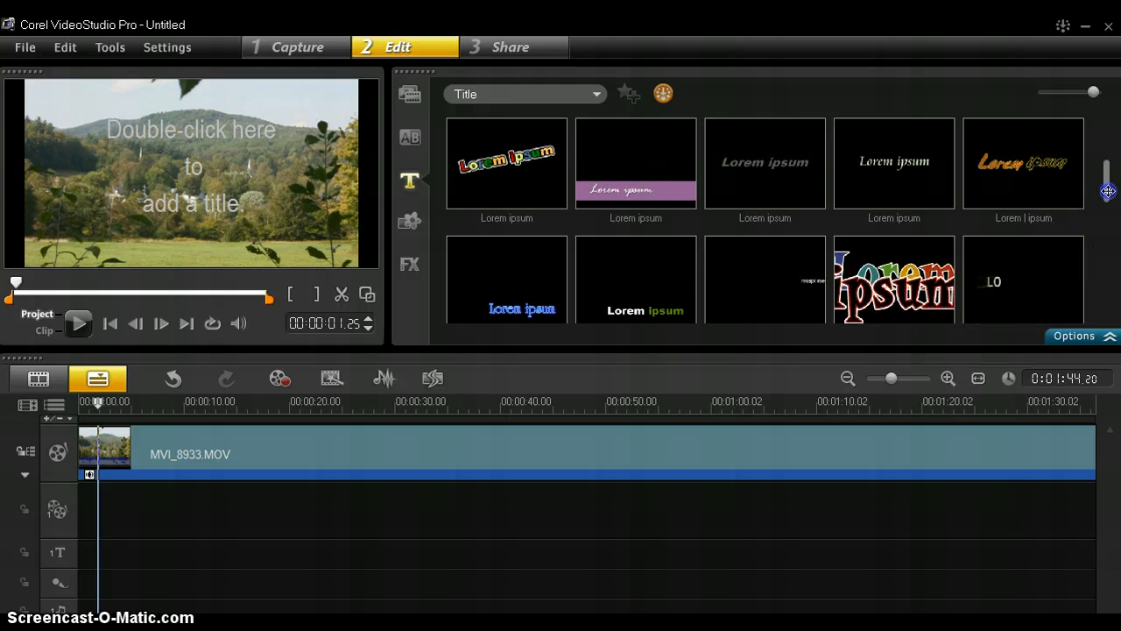
pyautogui.moveTo(1106, 180); pyautogui.dragTo(1109, 235)
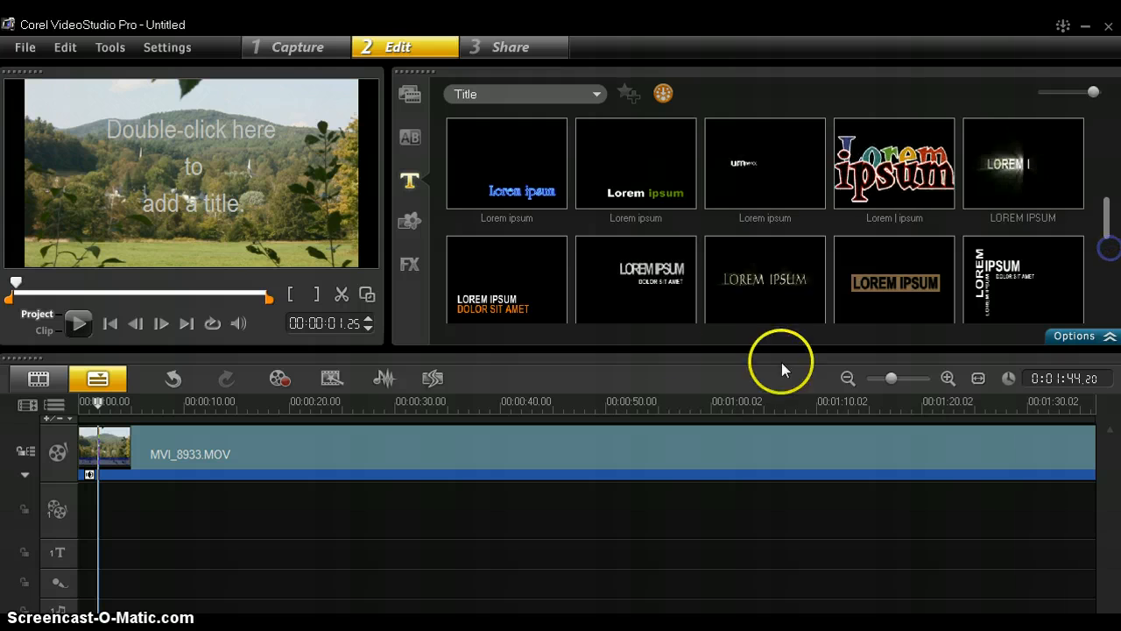
pyautogui.click(632, 284)
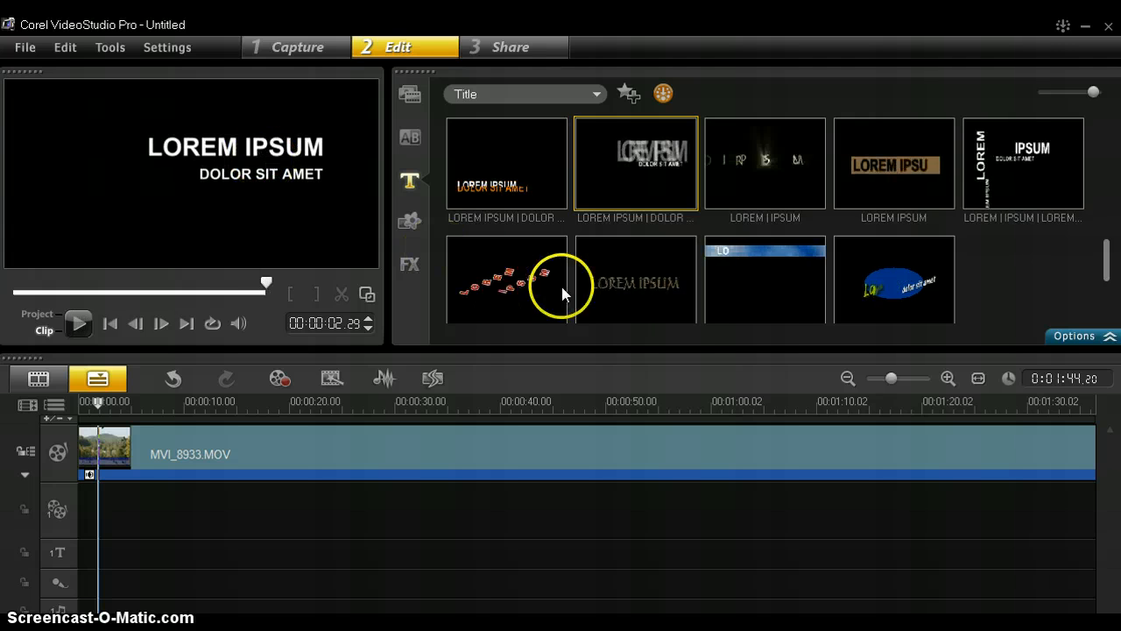
# Place the LOREM IPSUM | DOLOR SIT AMET title on the overlay track and play a preview
pyautogui.moveTo(642, 159); pyautogui.dragTo(133, 518)
pyautogui.moveTo(131, 401); pyautogui.dragTo(122, 428)
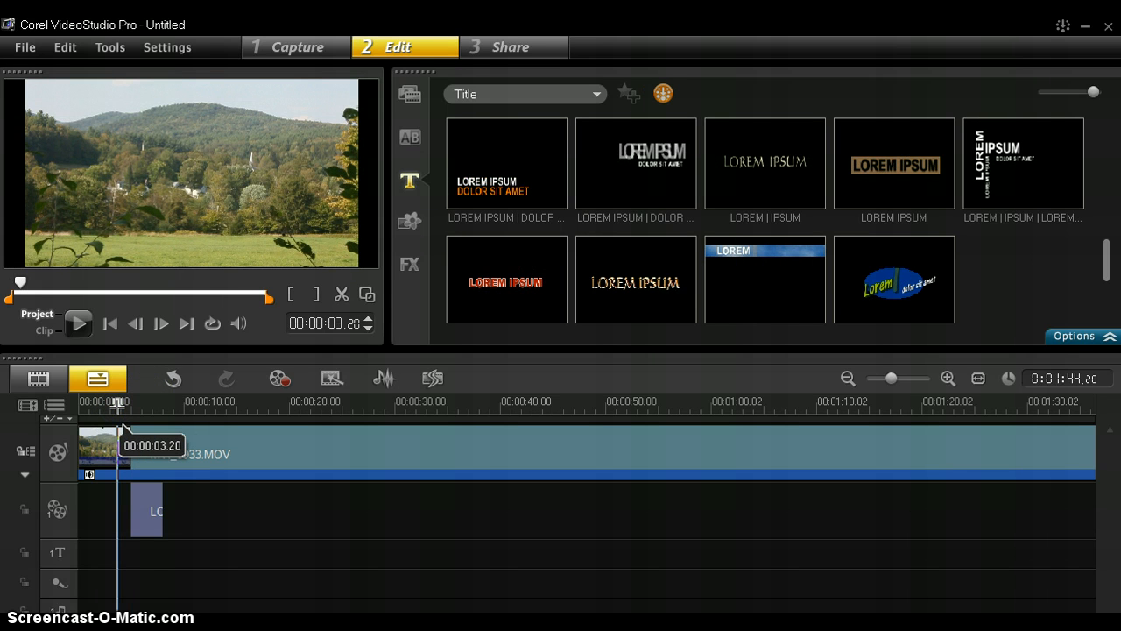
pyautogui.moveTo(123, 427); pyautogui.dragTo(123, 427)
pyautogui.click(273, 528)
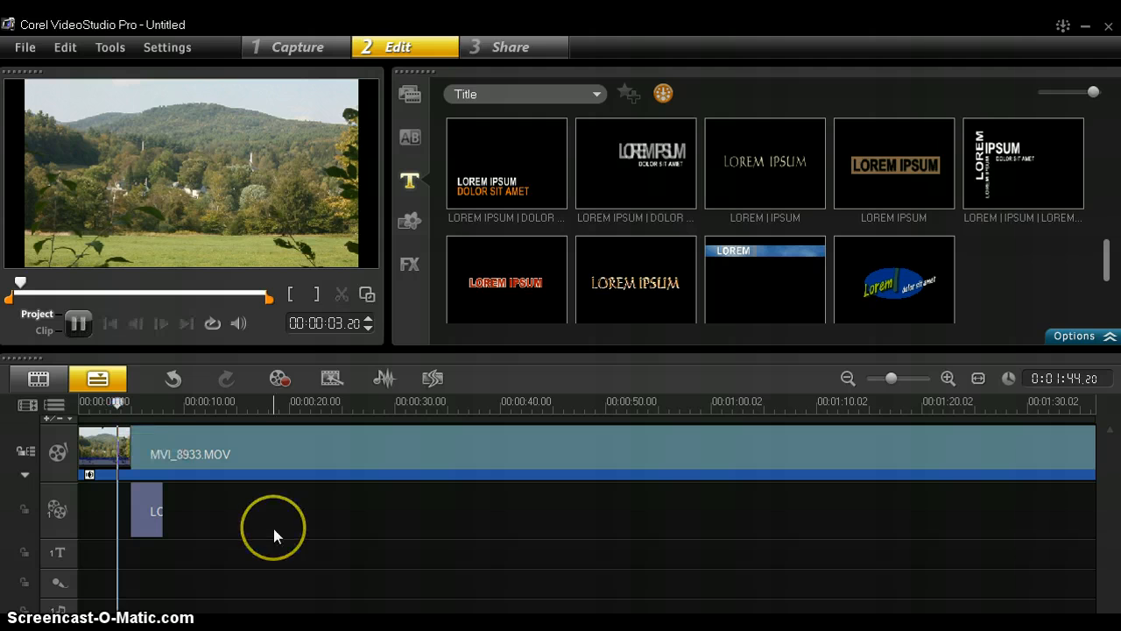
pyautogui.press('space')
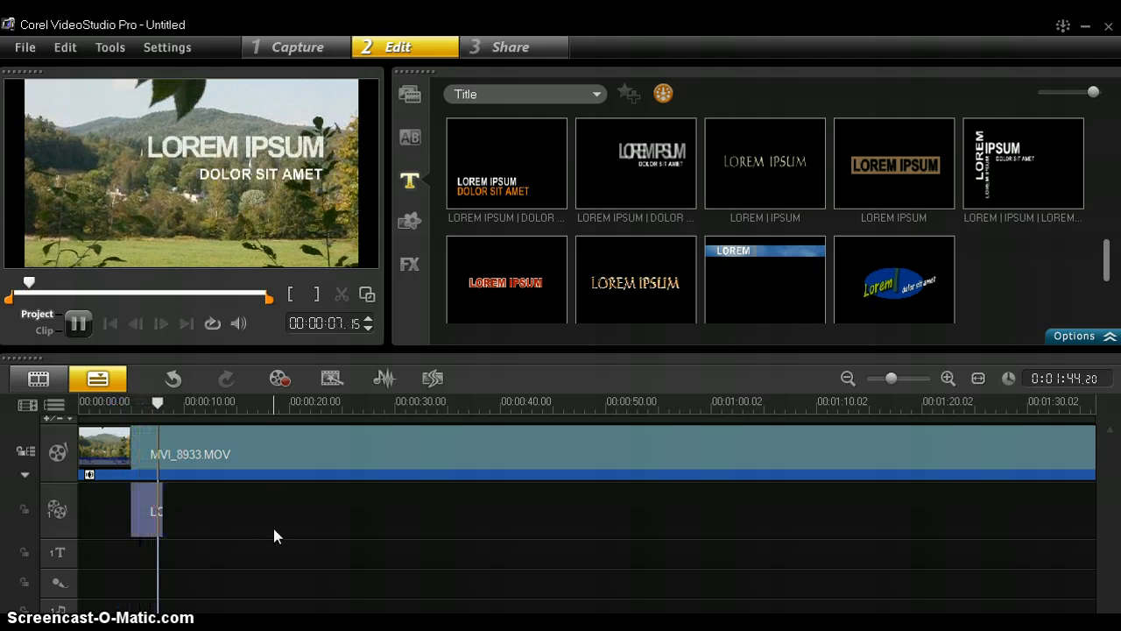
# Stop playback, return to where the title shows, and select the title clip
pyautogui.click(184, 471)
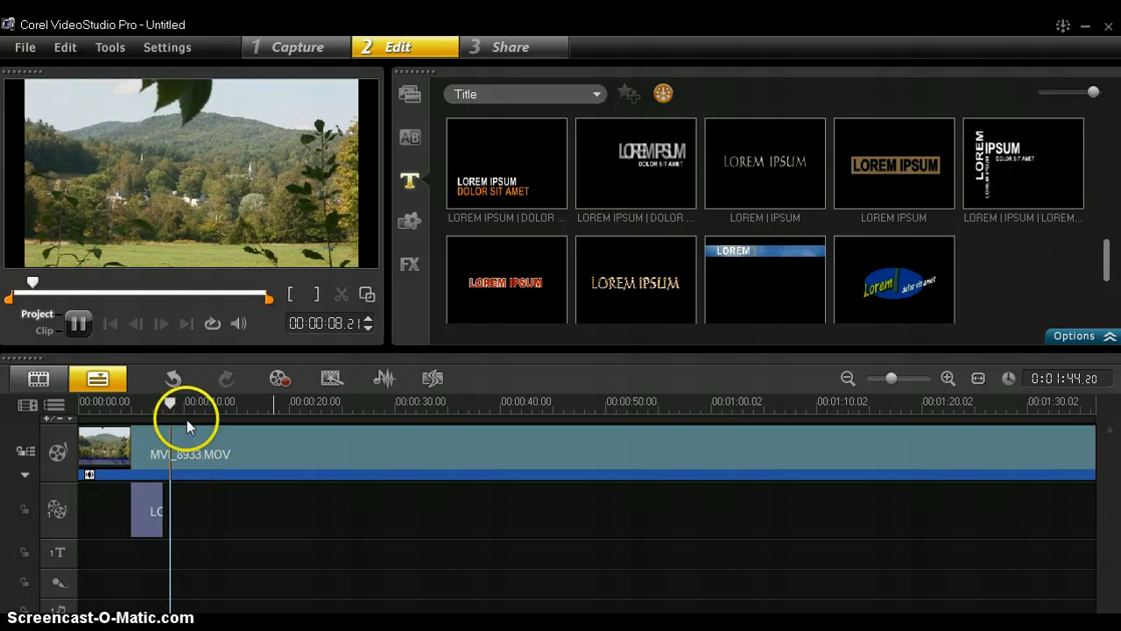
pyautogui.click(170, 401)
pyautogui.moveTo(168, 401); pyautogui.dragTo(148, 401)
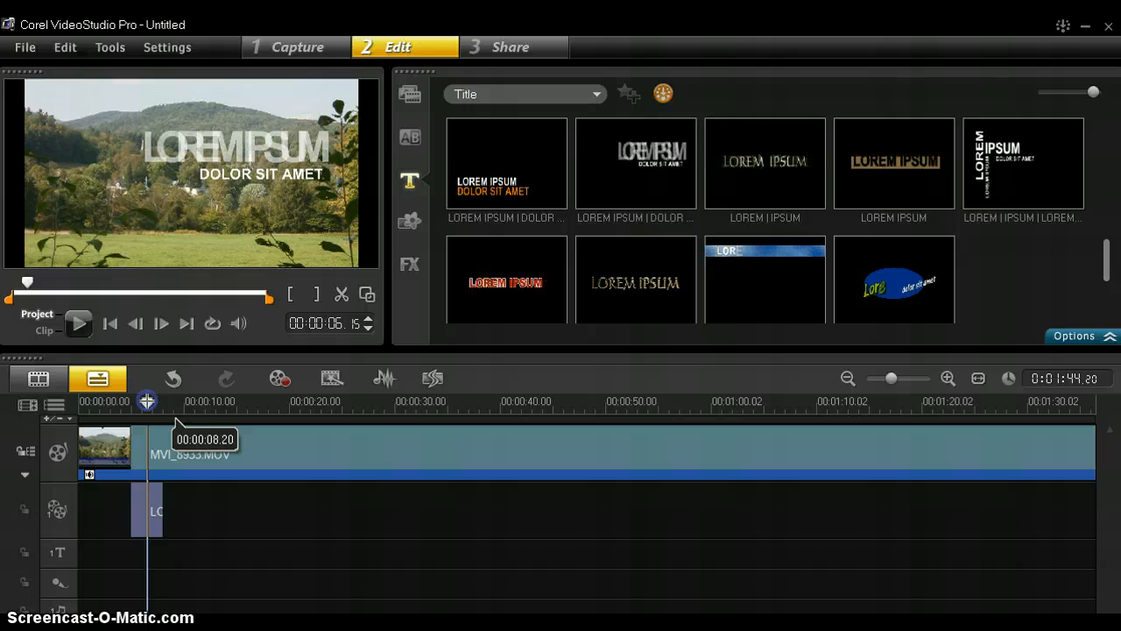
pyautogui.click(152, 519)
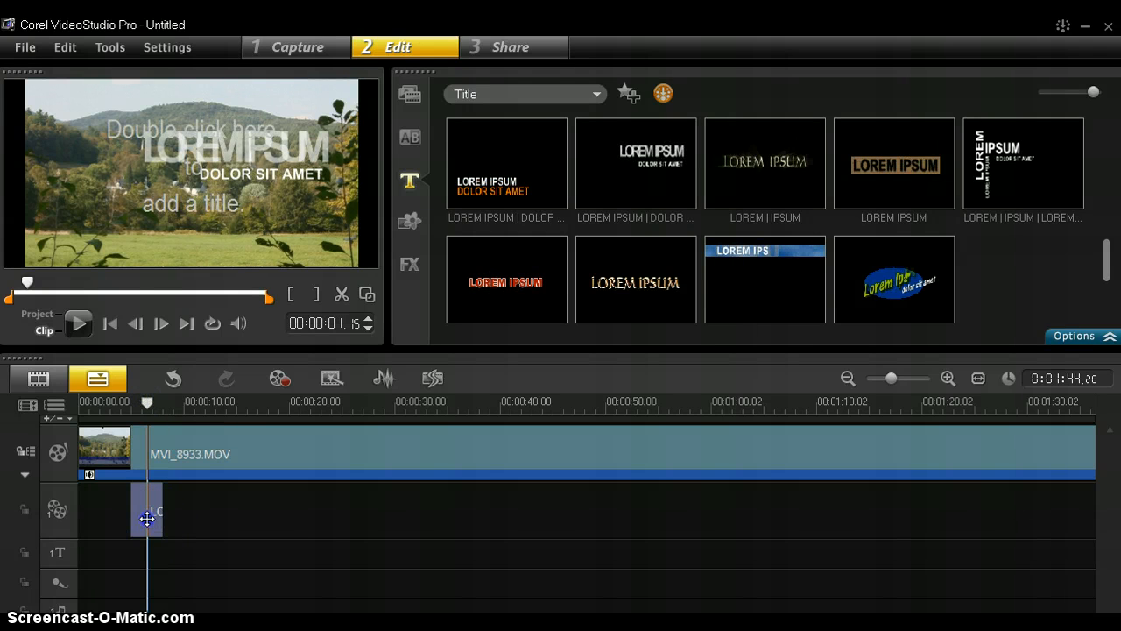
# Replace the title lines with 'Grafton, Vermont' and 'October, 2011'
pyautogui.doubleClick(147, 520)
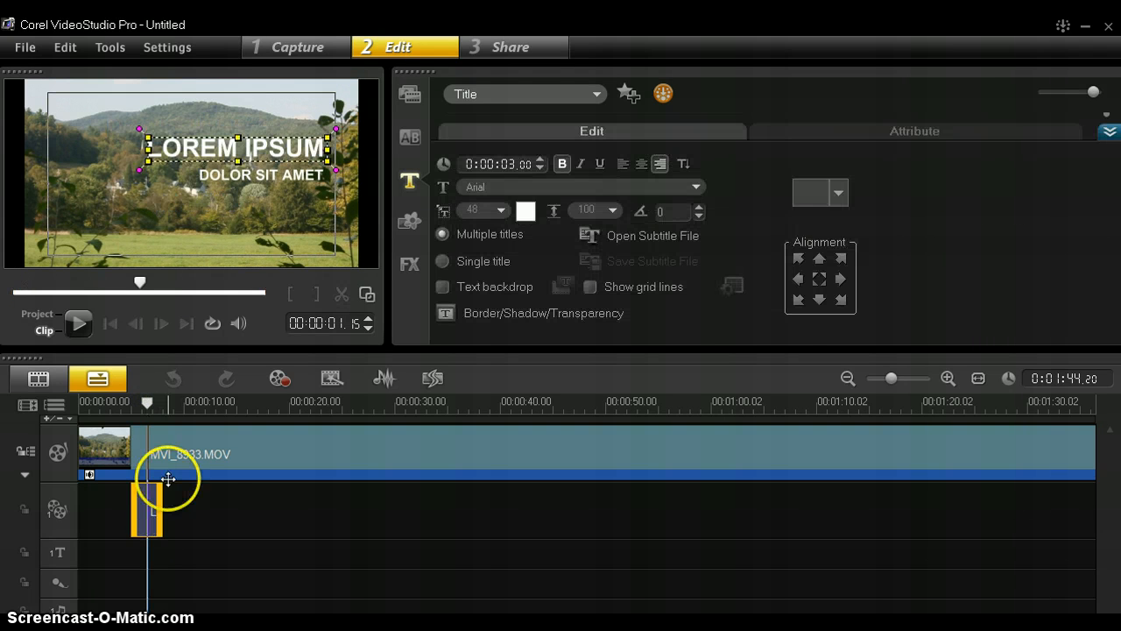
pyautogui.click(205, 157)
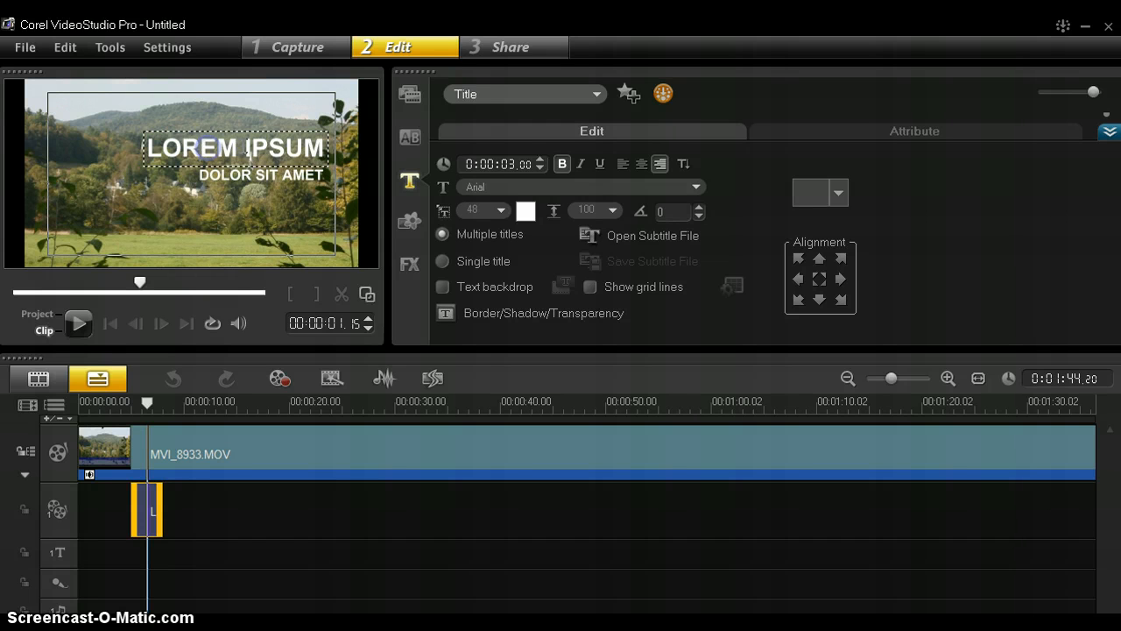
pyautogui.moveTo(150, 149); pyautogui.dragTo(346, 155)
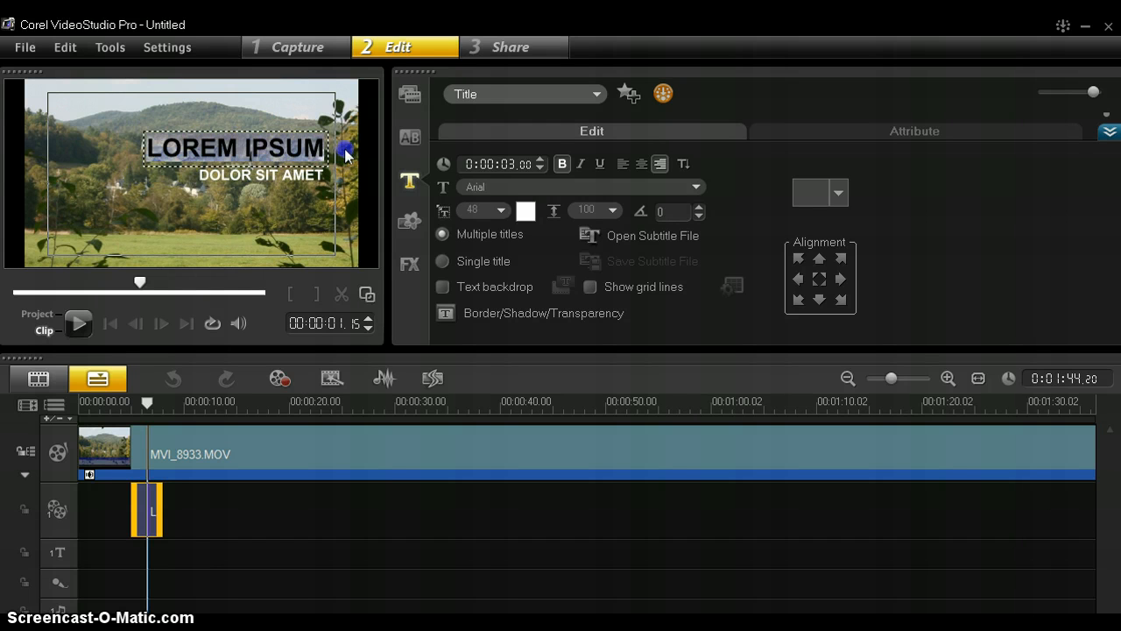
pyautogui.write('Grafton, Vermont')
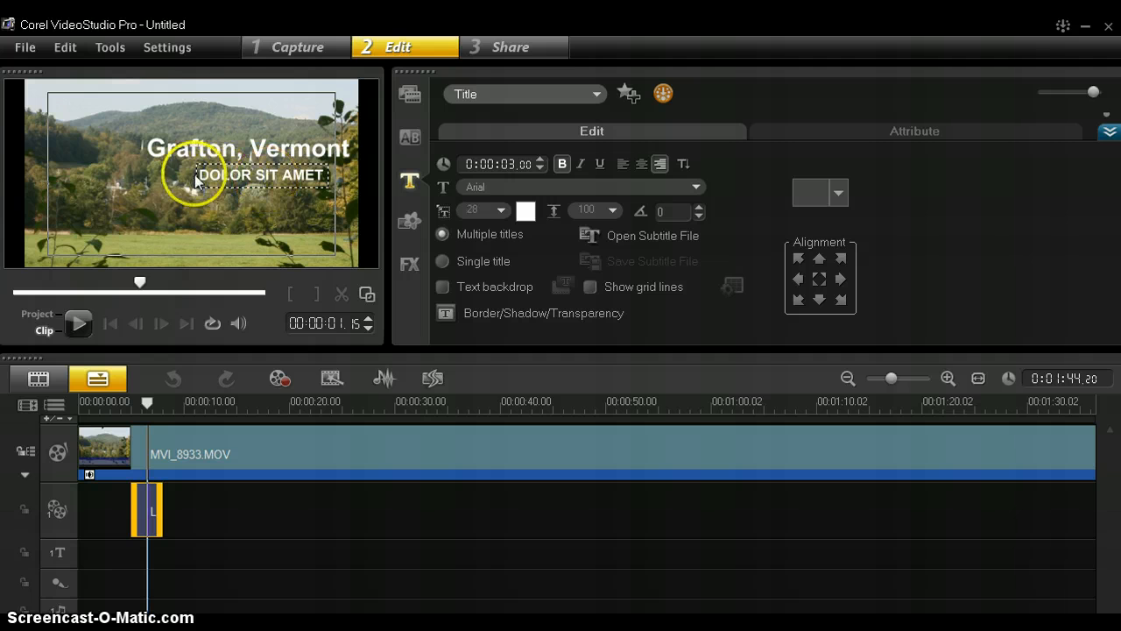
pyautogui.moveTo(197, 174); pyautogui.dragTo(362, 172)
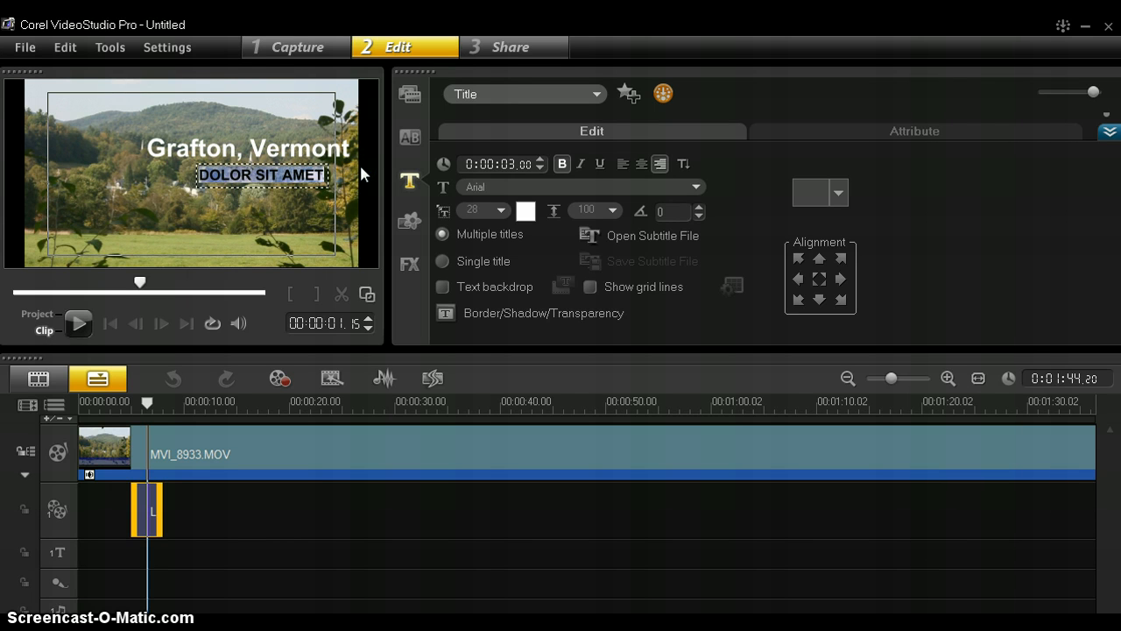
pyautogui.write('October, 2011')
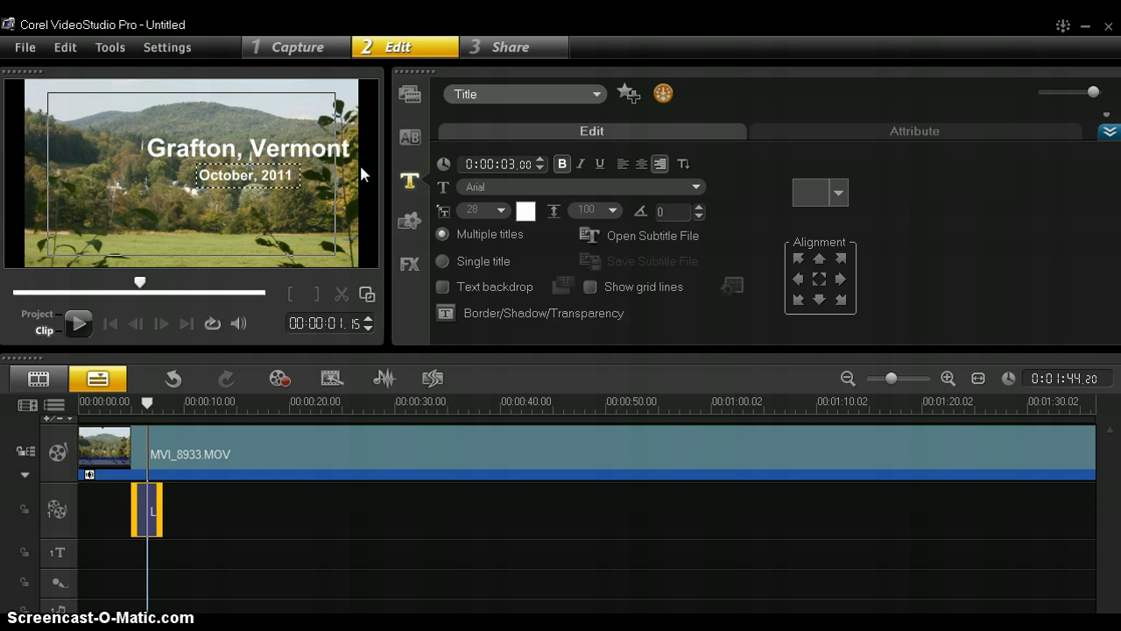
pyautogui.click(229, 210)
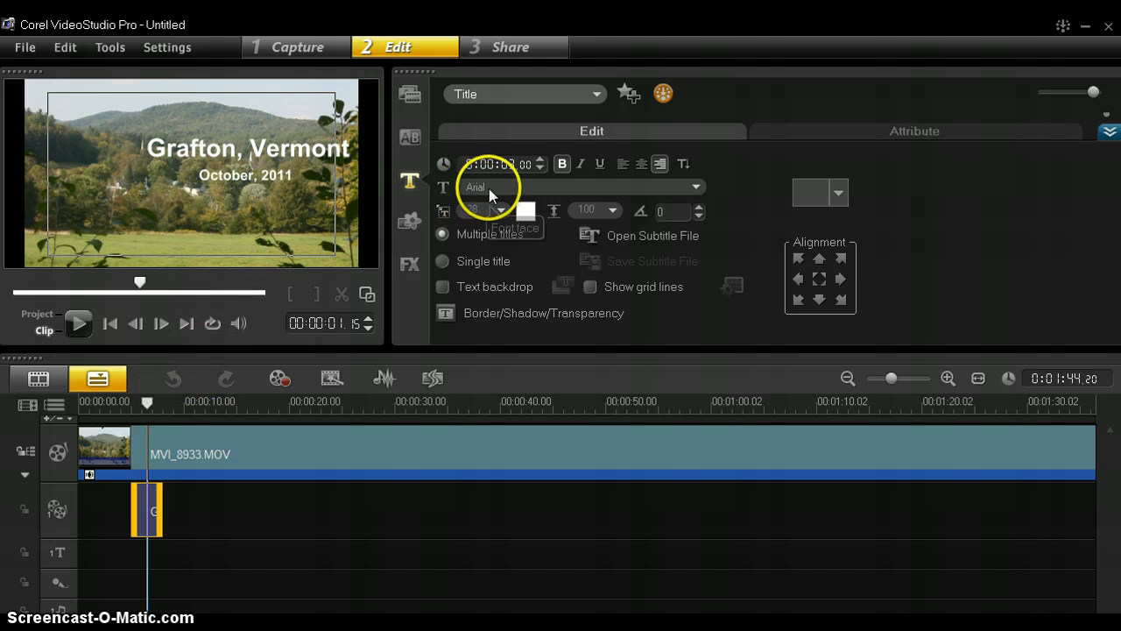
pyautogui.click(536, 184)
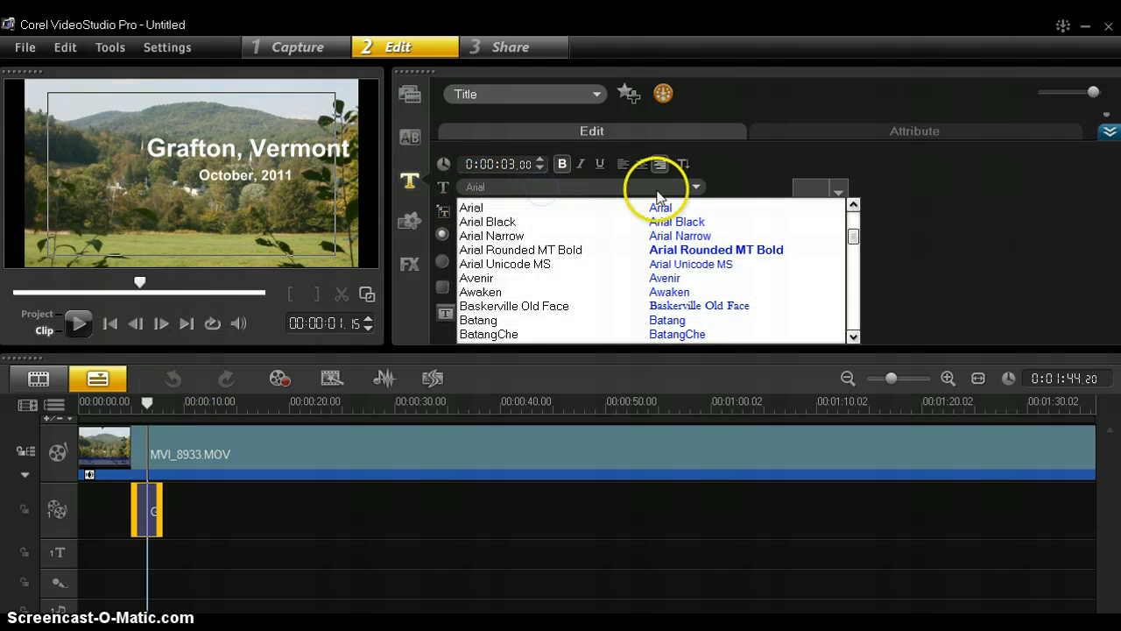
pyautogui.click(743, 170)
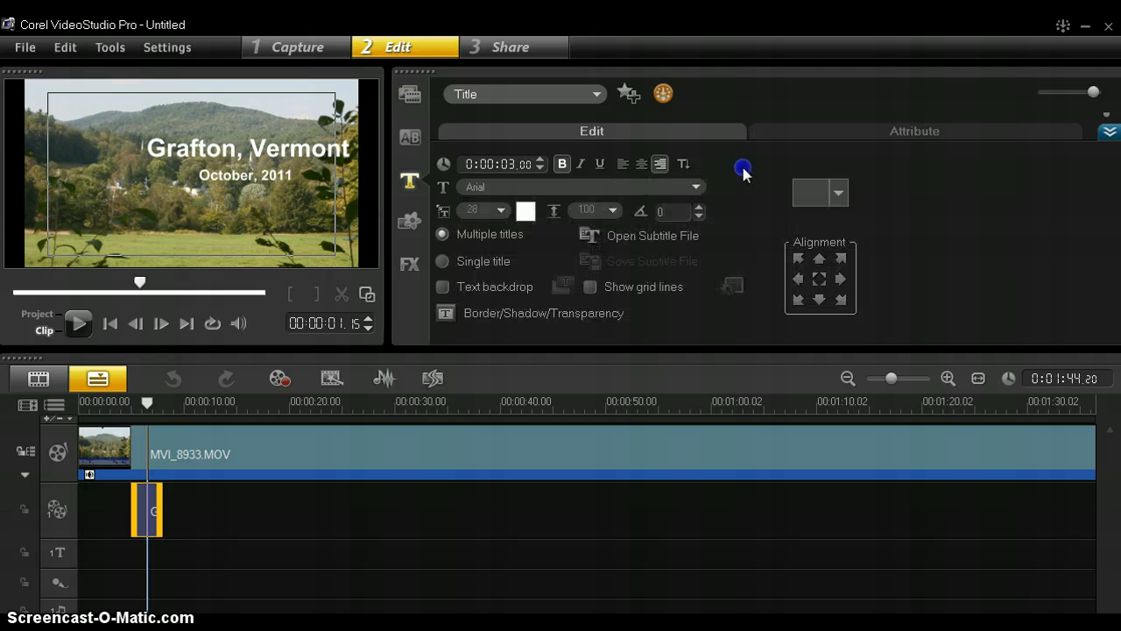
pyautogui.click(491, 208)
pyautogui.click(525, 212)
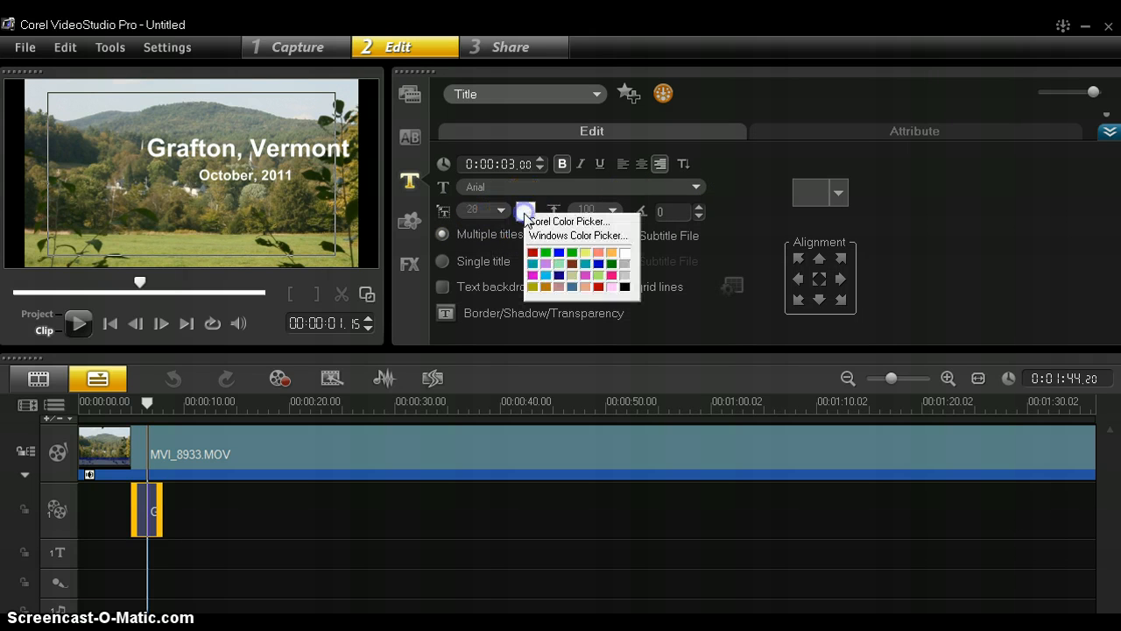
pyautogui.click(741, 202)
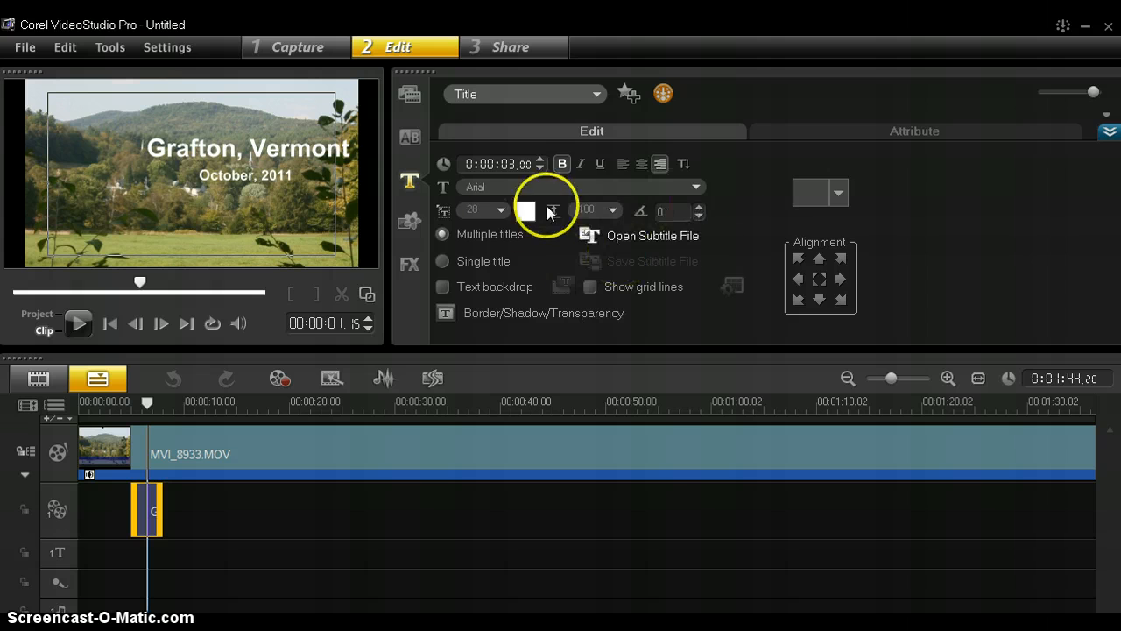
pyautogui.click(503, 313)
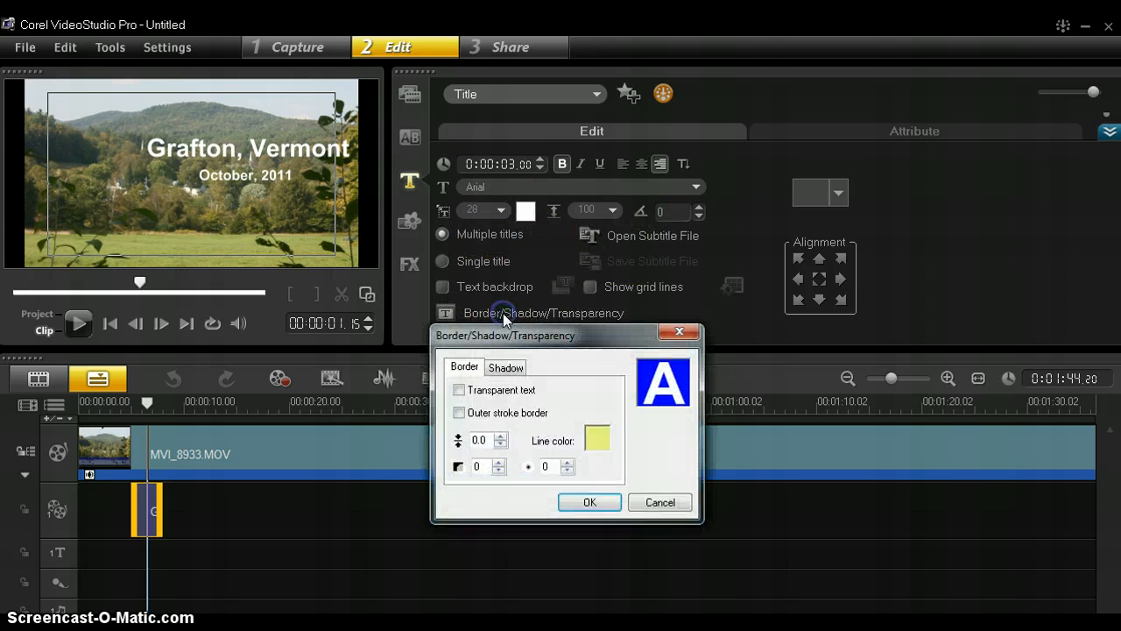
pyautogui.click(503, 371)
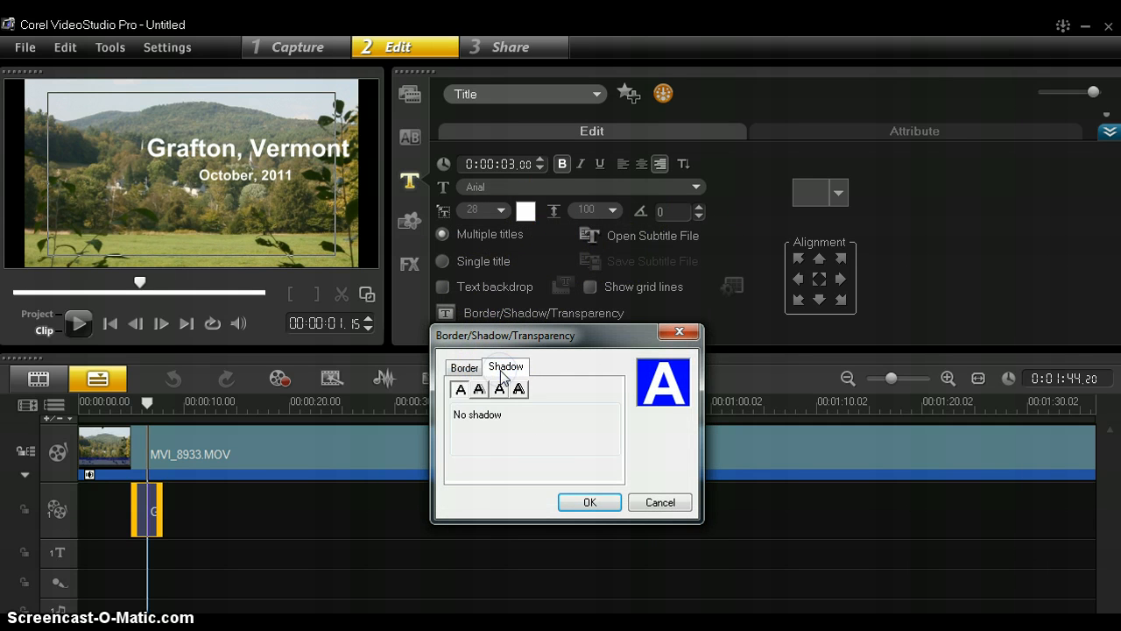
pyautogui.click(465, 368)
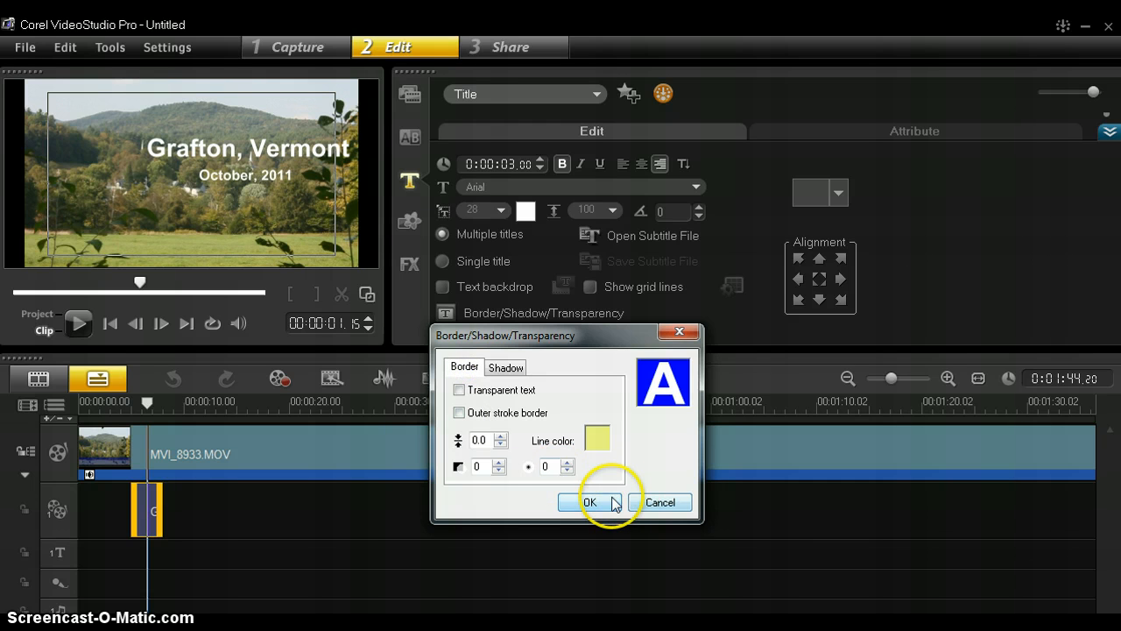
pyautogui.click(662, 503)
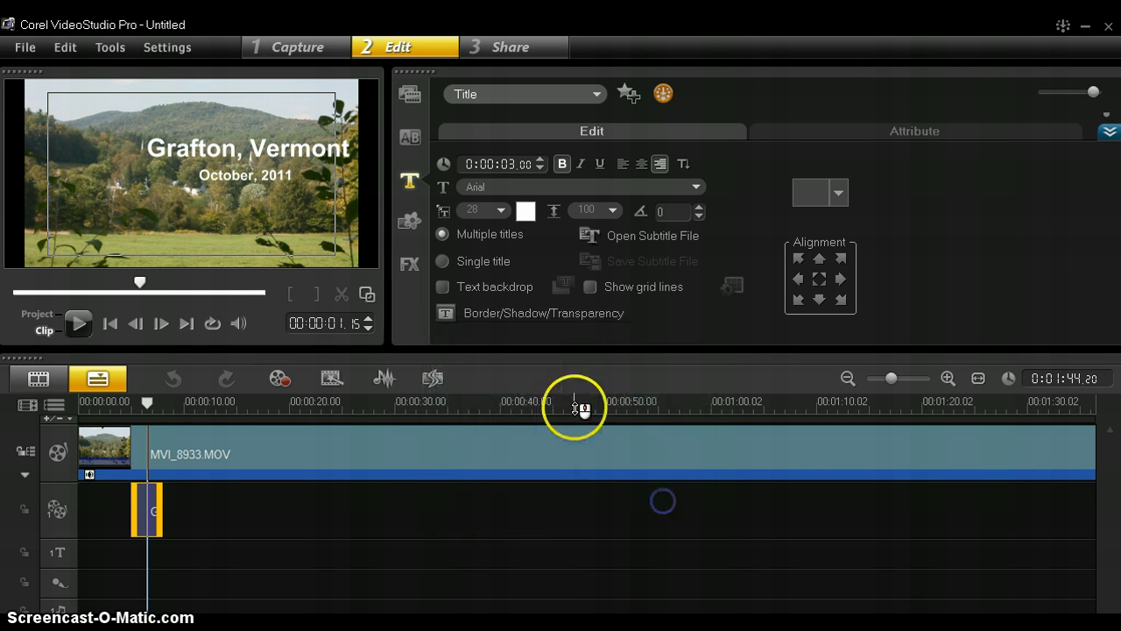
# Preview the title, then extend the title clip's duration to 0:00:03.12
pyautogui.click(150, 401)
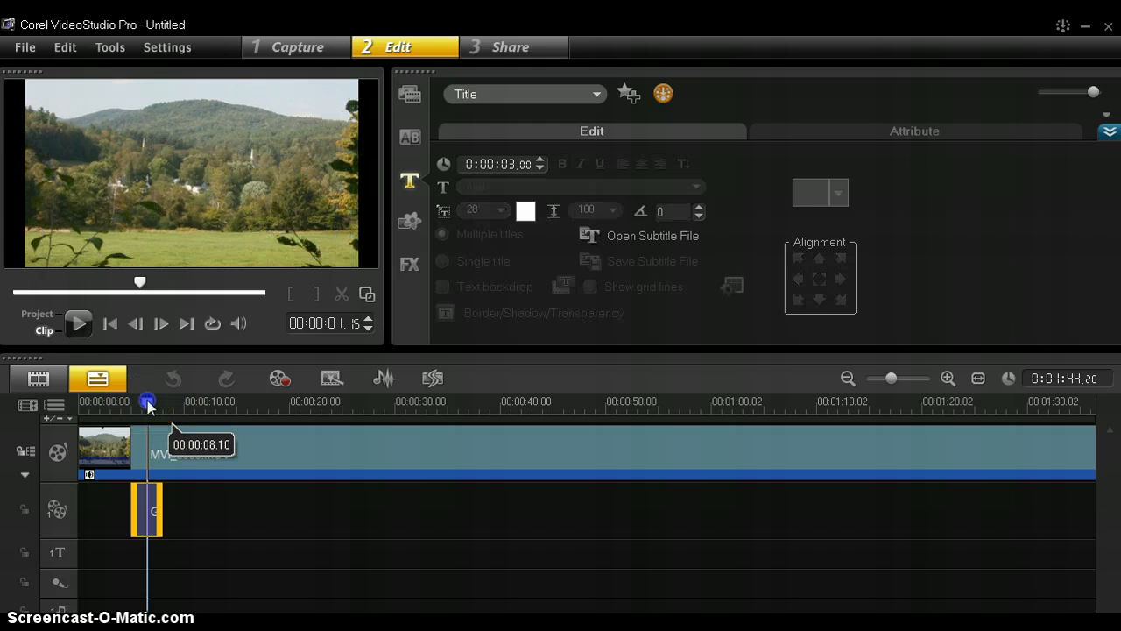
pyautogui.moveTo(151, 401); pyautogui.dragTo(117, 402)
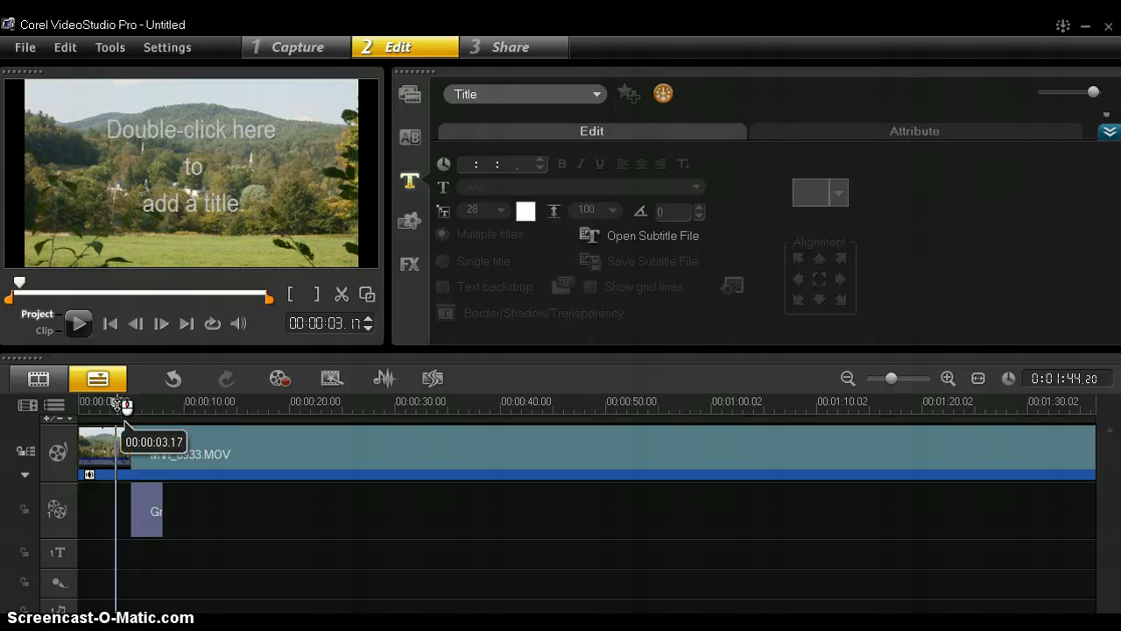
pyautogui.press('space')
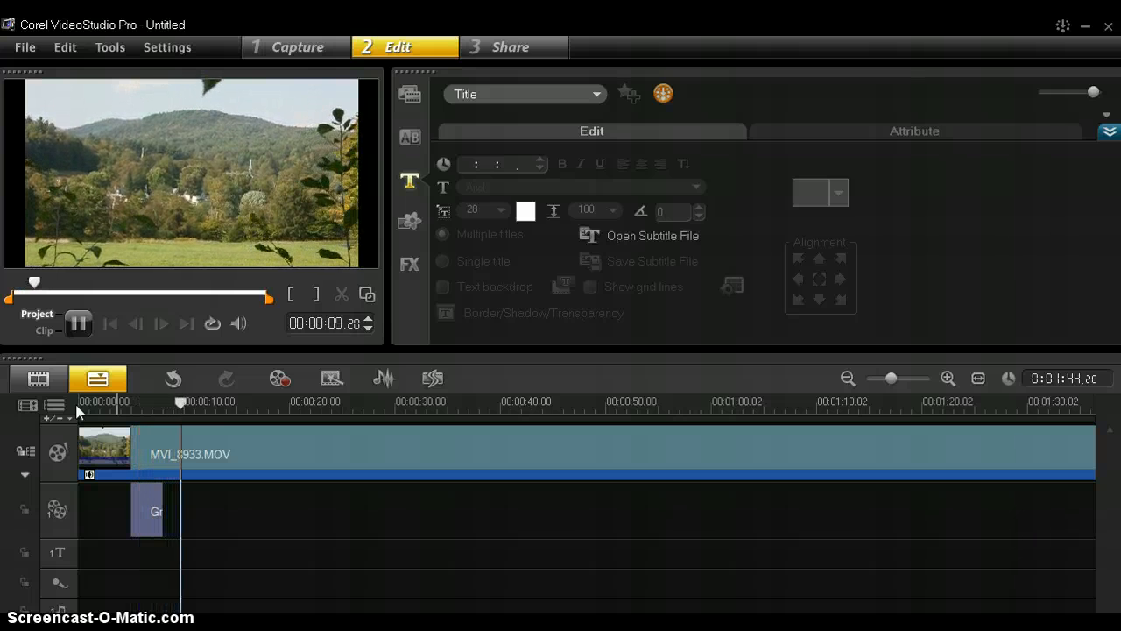
pyautogui.click(153, 512)
pyautogui.moveTo(162, 511)
pyautogui.mouseDown()
pyautogui.moveTo(227, 502)
pyautogui.moveTo(167, 511)
pyautogui.mouseUp()
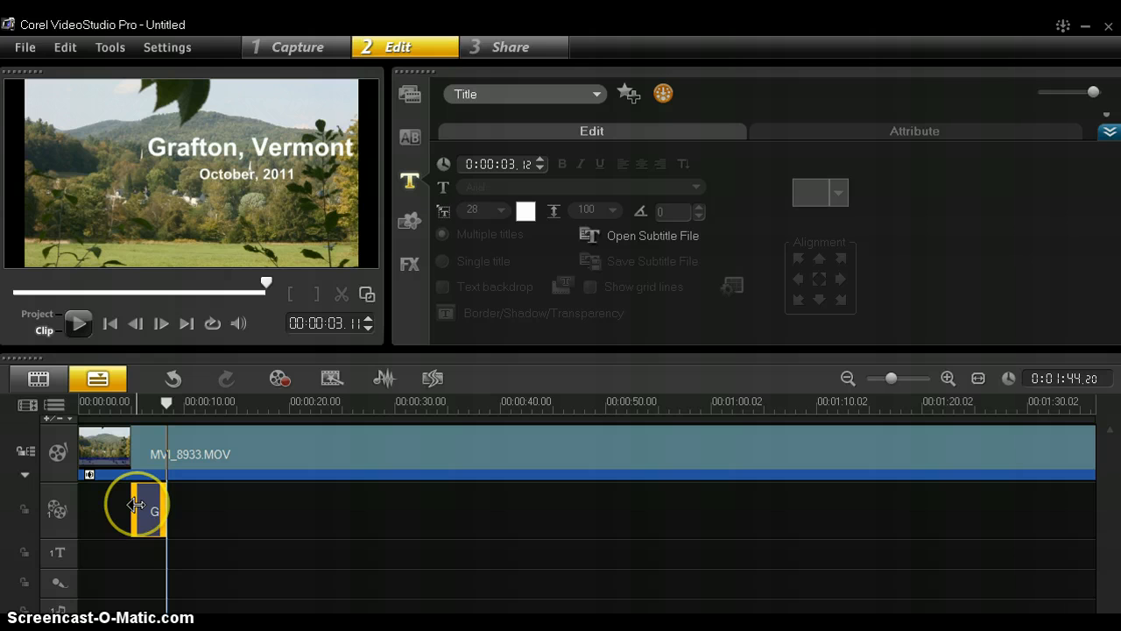
# Delete the Grafton, Vermont clip from the overlay track and move the playhead further along
pyautogui.click(189, 513)
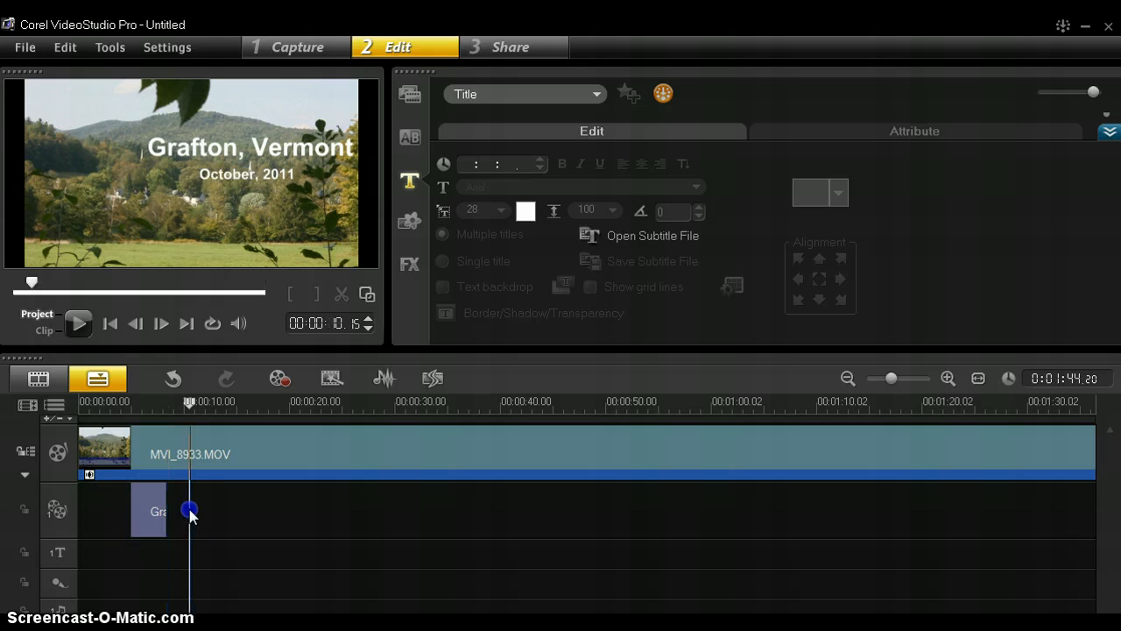
pyautogui.click(143, 515)
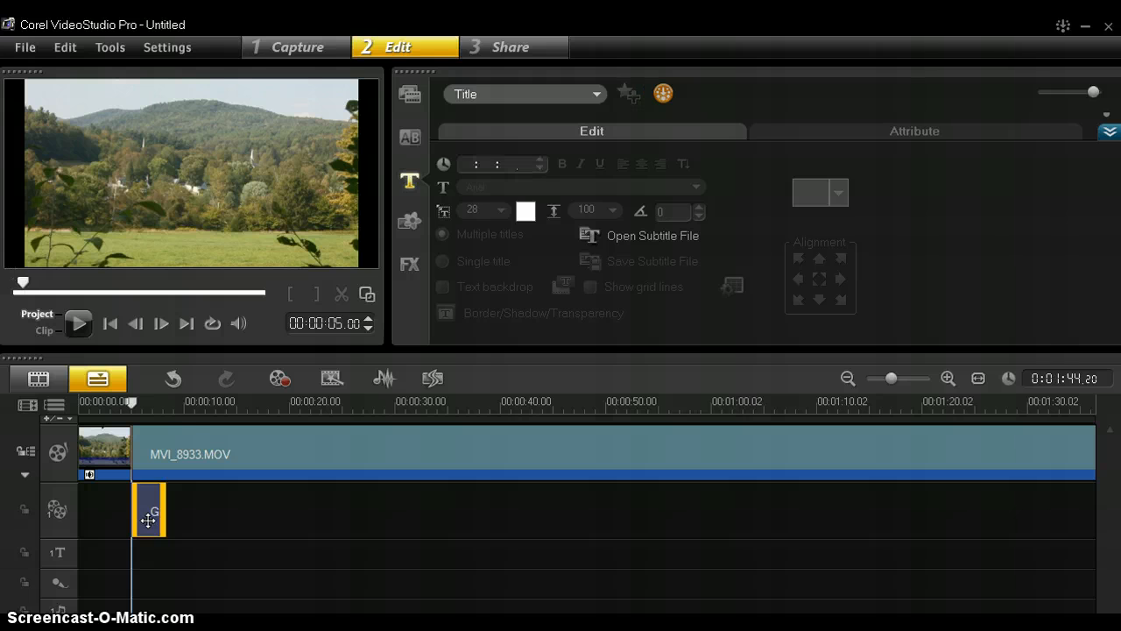
pyautogui.press('Delete')
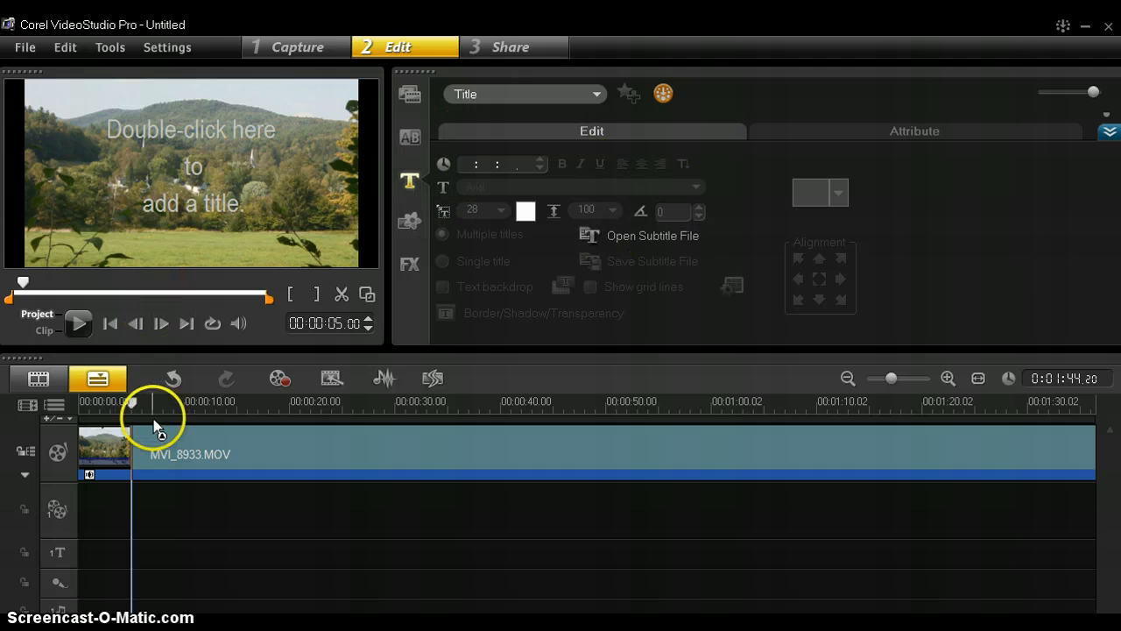
pyautogui.moveTo(132, 404); pyautogui.dragTo(233, 403)
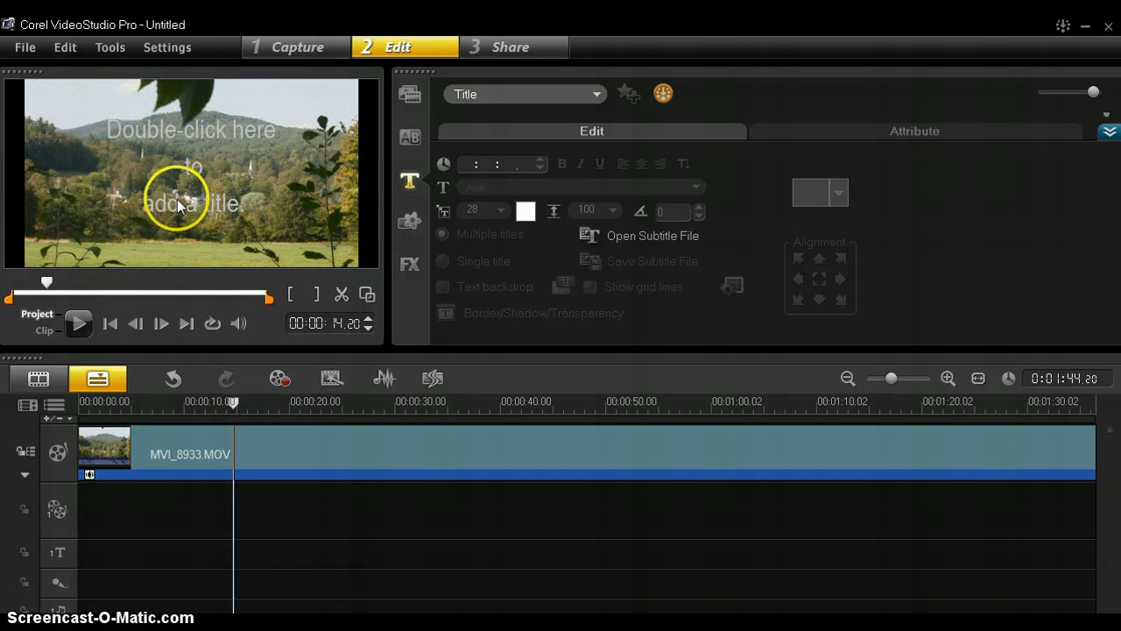
# Set the Grafton, Vermont title text to Baskerville Old Face at size 34
pyautogui.doubleClick(53, 200)
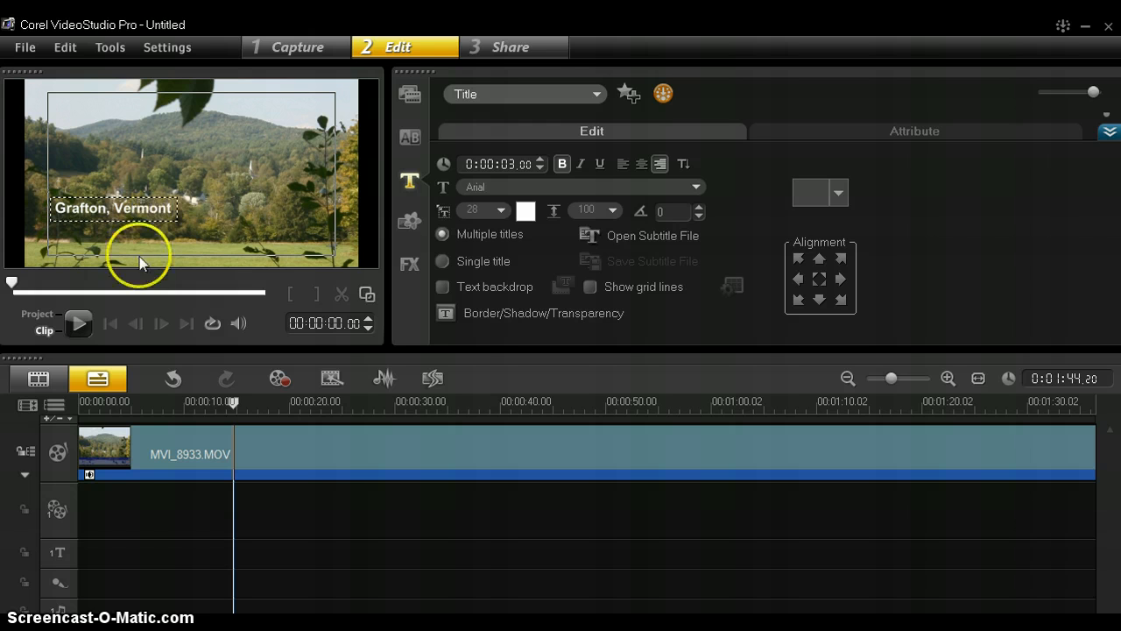
pyautogui.moveTo(54, 208); pyautogui.dragTo(107, 210)
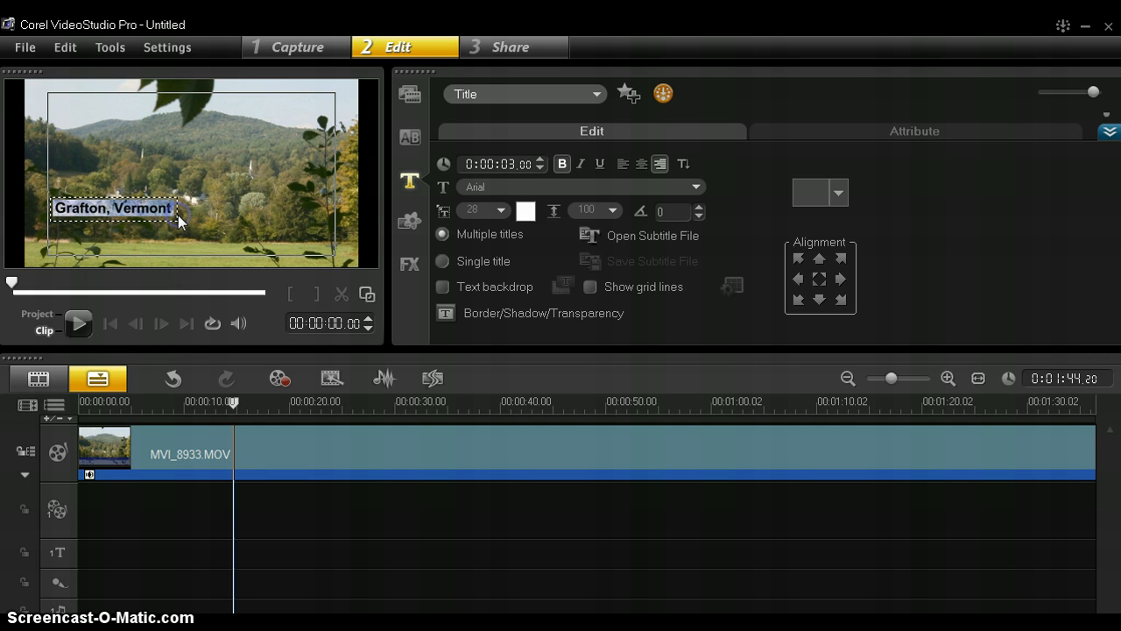
pyautogui.click(698, 187)
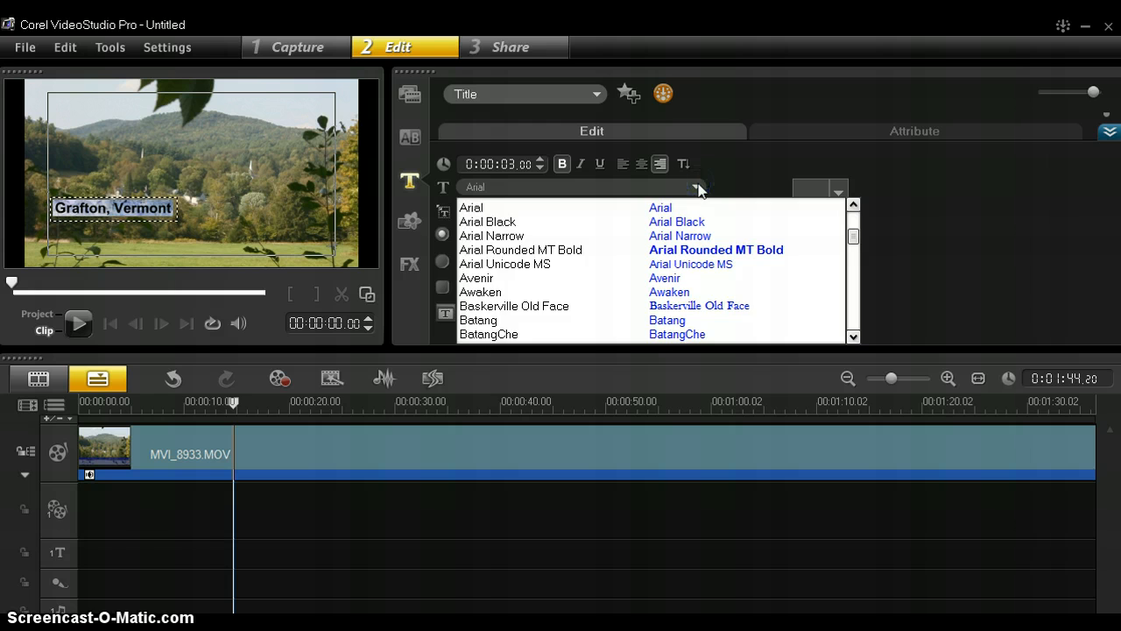
pyautogui.click(622, 306)
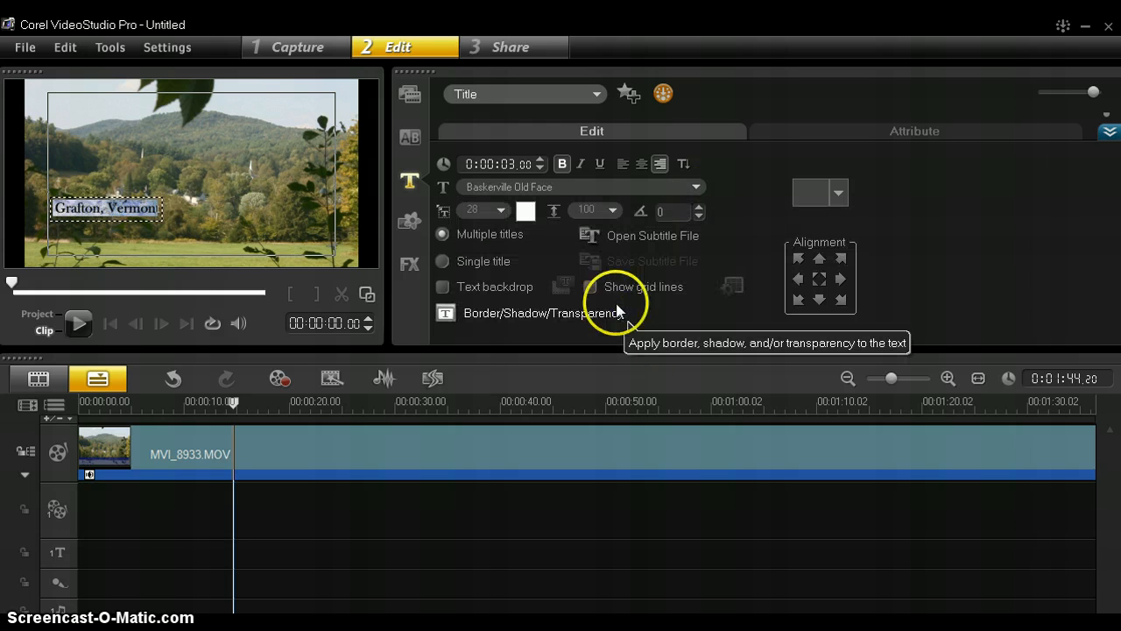
pyautogui.click(502, 209)
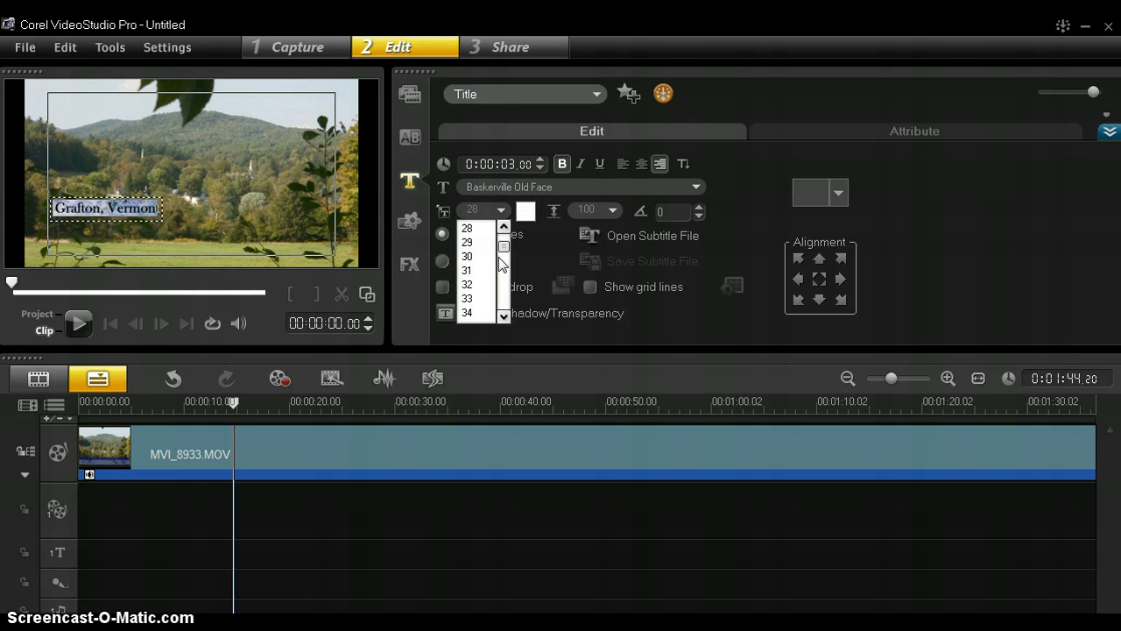
pyautogui.click(473, 313)
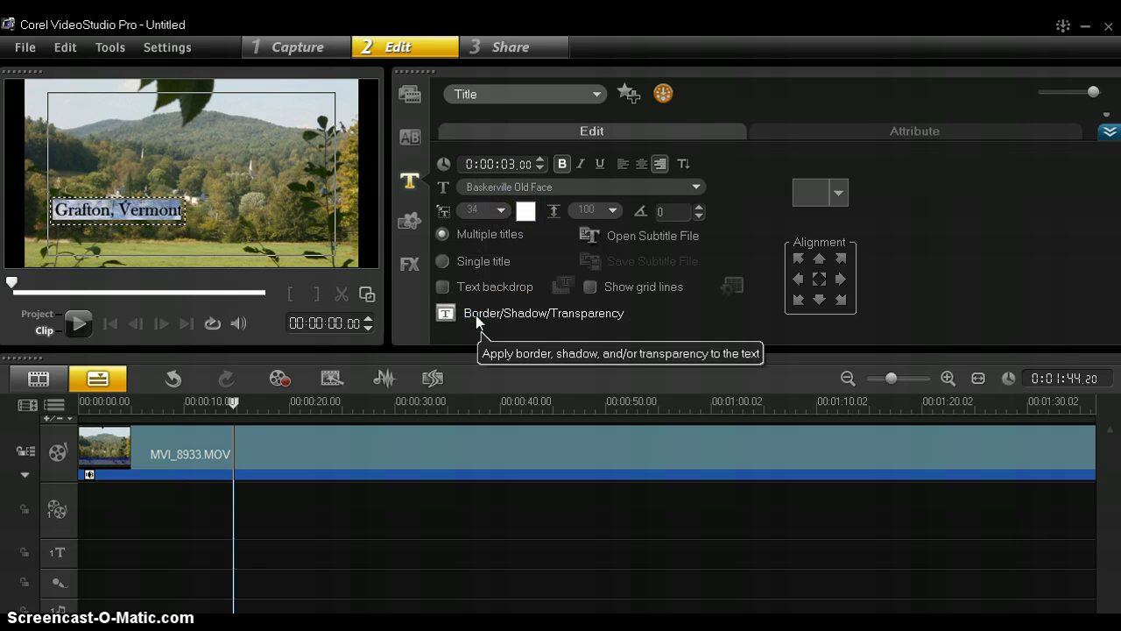
# Apply a drop shadow to the title in the Border/Shadow/Transparency settings
pyautogui.click(455, 316)
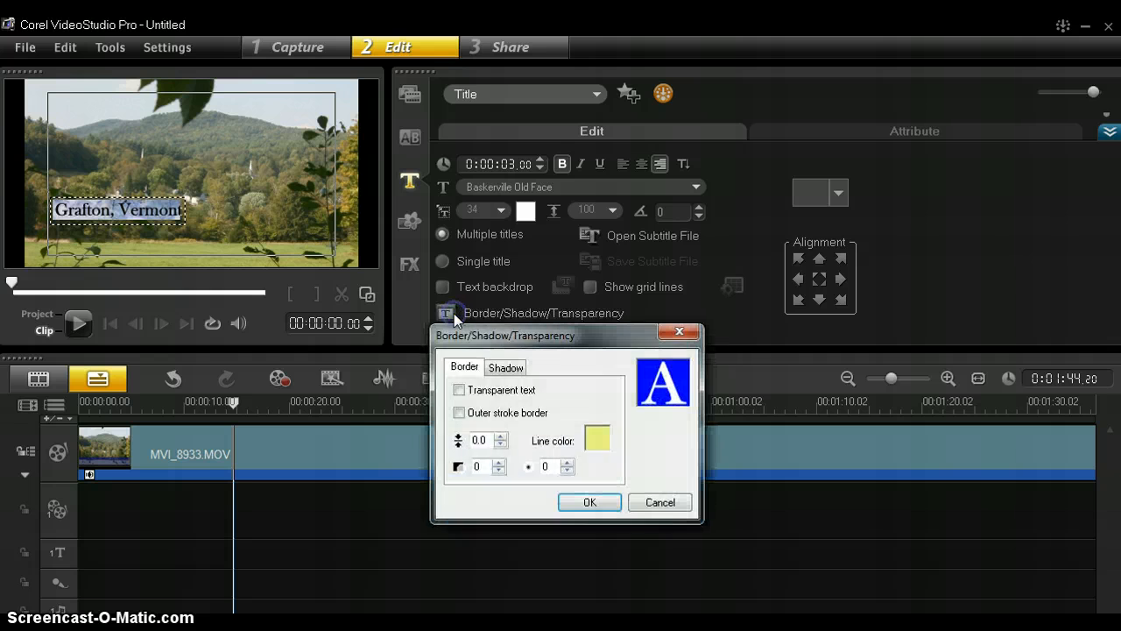
pyautogui.click(505, 367)
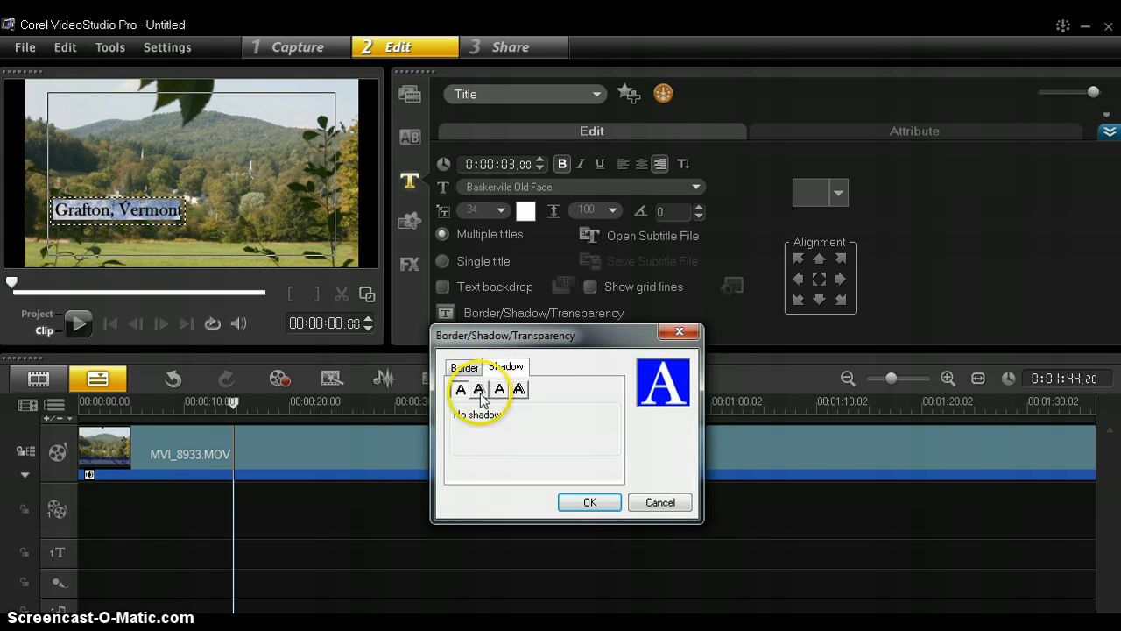
pyautogui.click(480, 390)
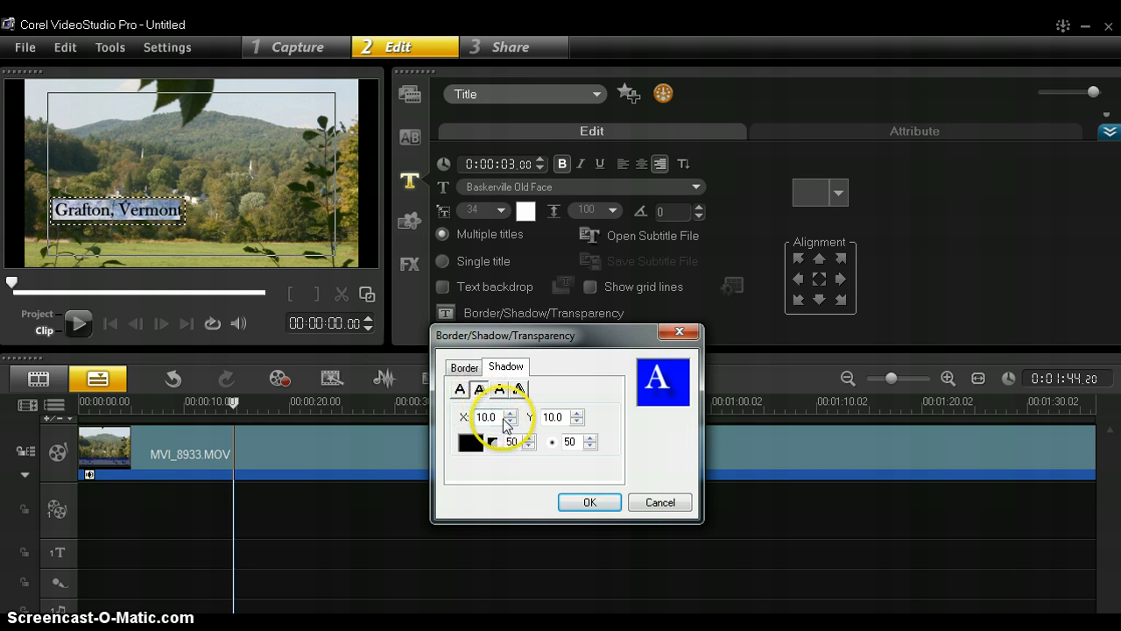
pyautogui.click(589, 501)
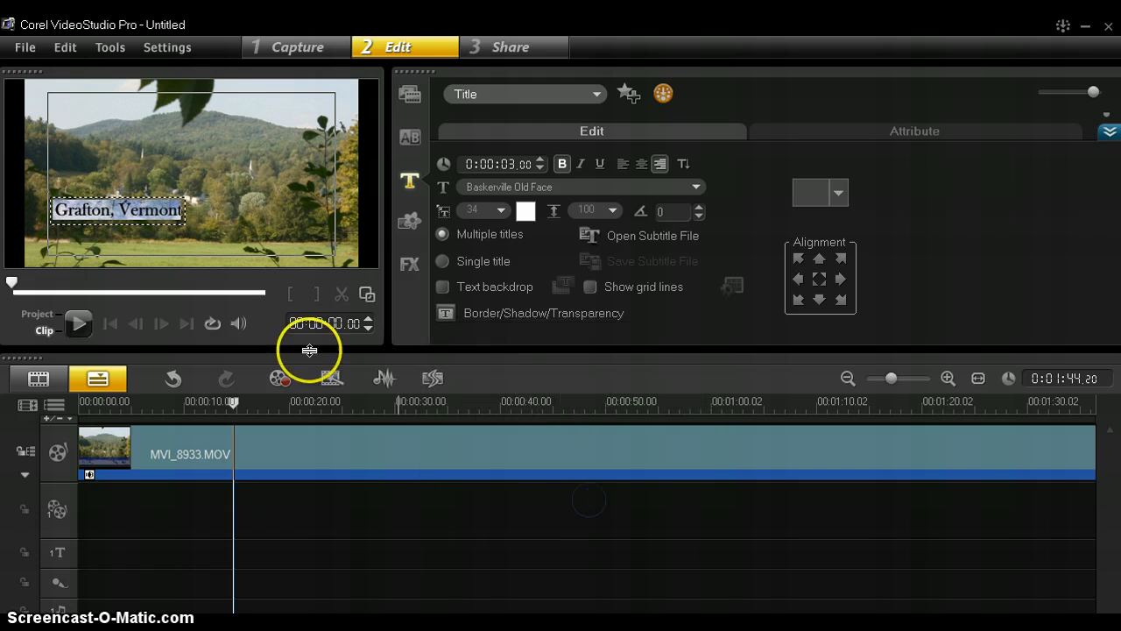
# Reselect the Grafton, Vermont title box and drag it down toward the bottom-left corner
pyautogui.click(178, 249)
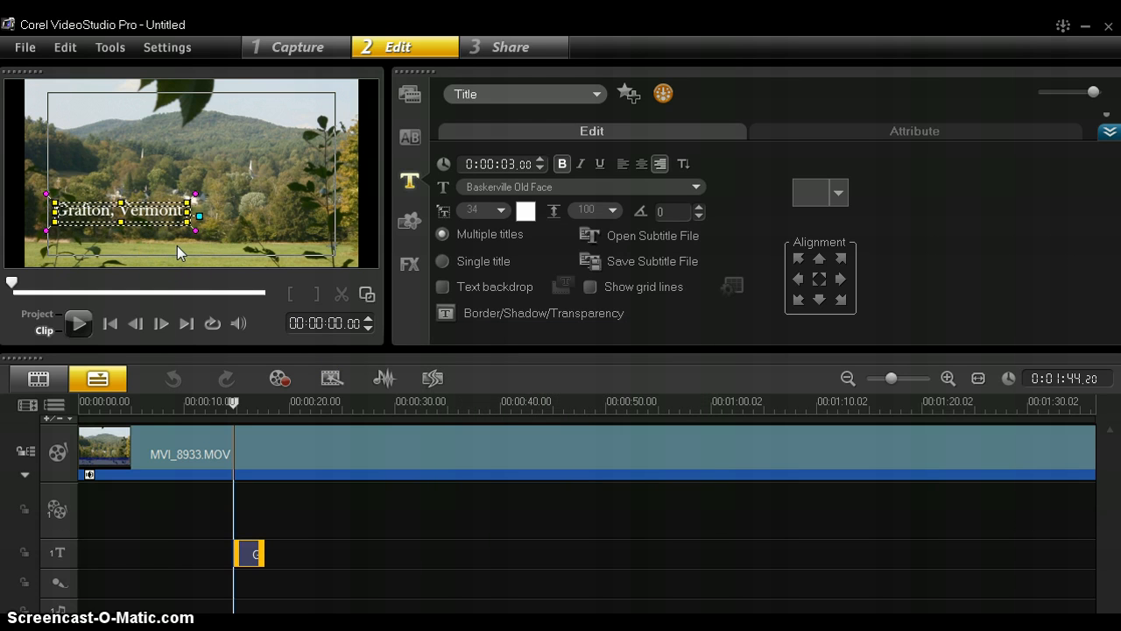
pyautogui.click(169, 148)
pyautogui.click(139, 209)
pyautogui.click(230, 141)
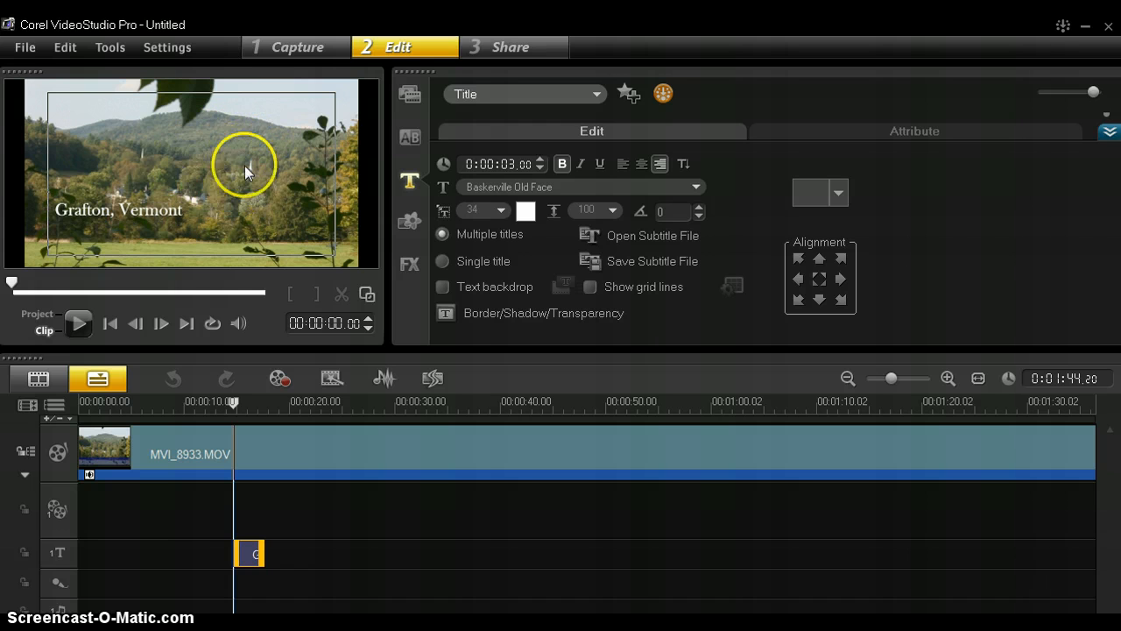
pyautogui.click(158, 210)
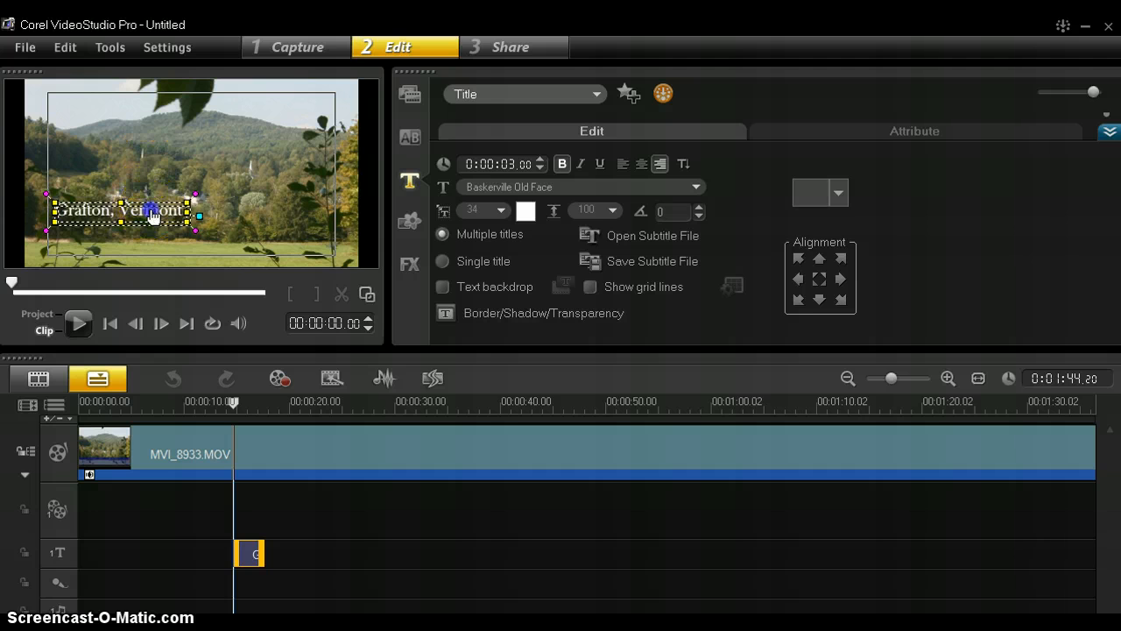
pyautogui.moveTo(150, 213); pyautogui.dragTo(134, 256)
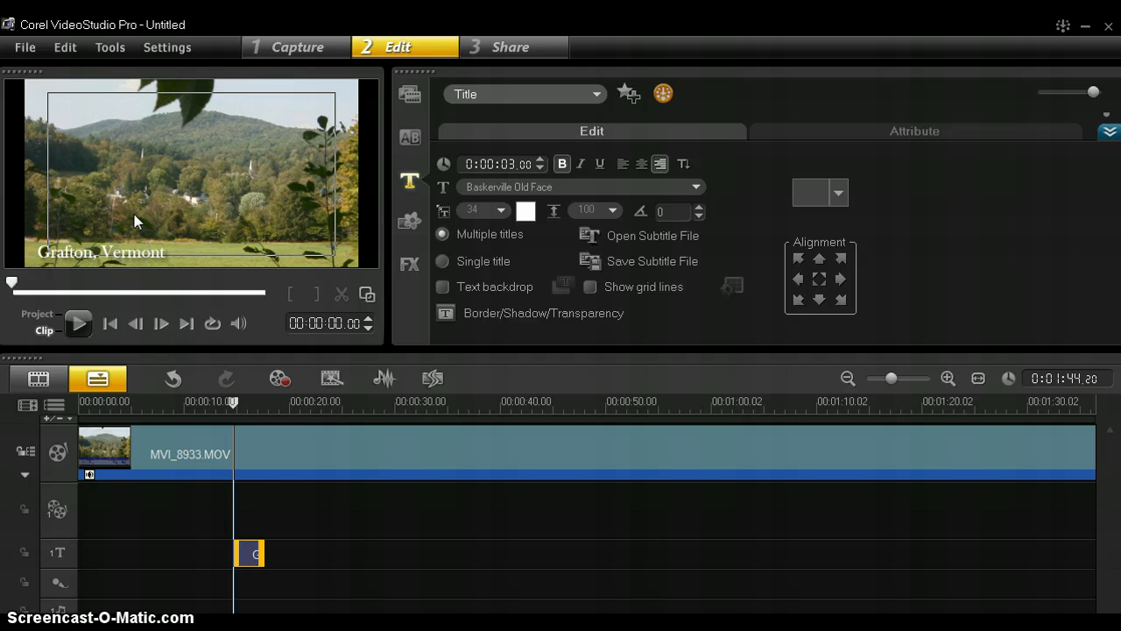
# Play the project preview starting from about 12 seconds
pyautogui.click(234, 405)
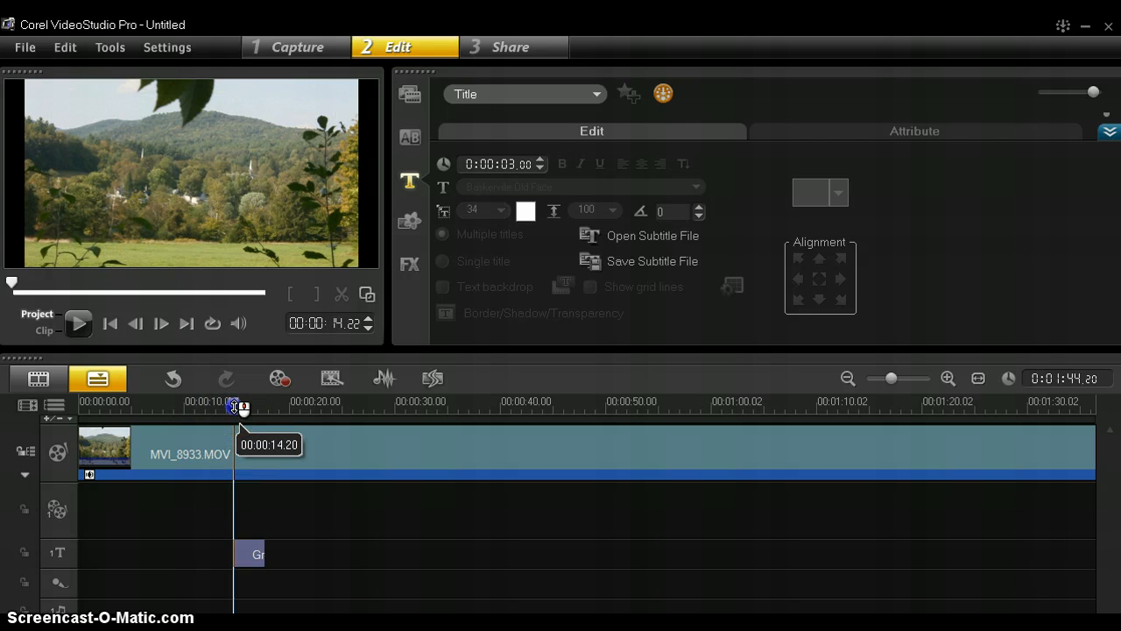
pyautogui.moveTo(242, 408); pyautogui.dragTo(212, 405)
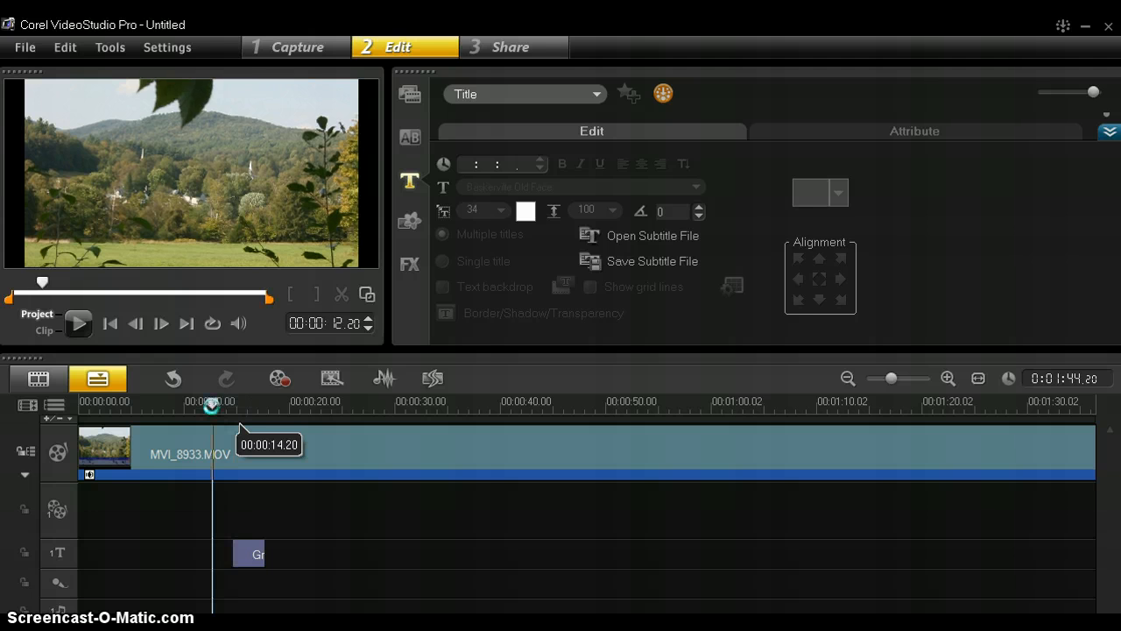
pyautogui.press('space')
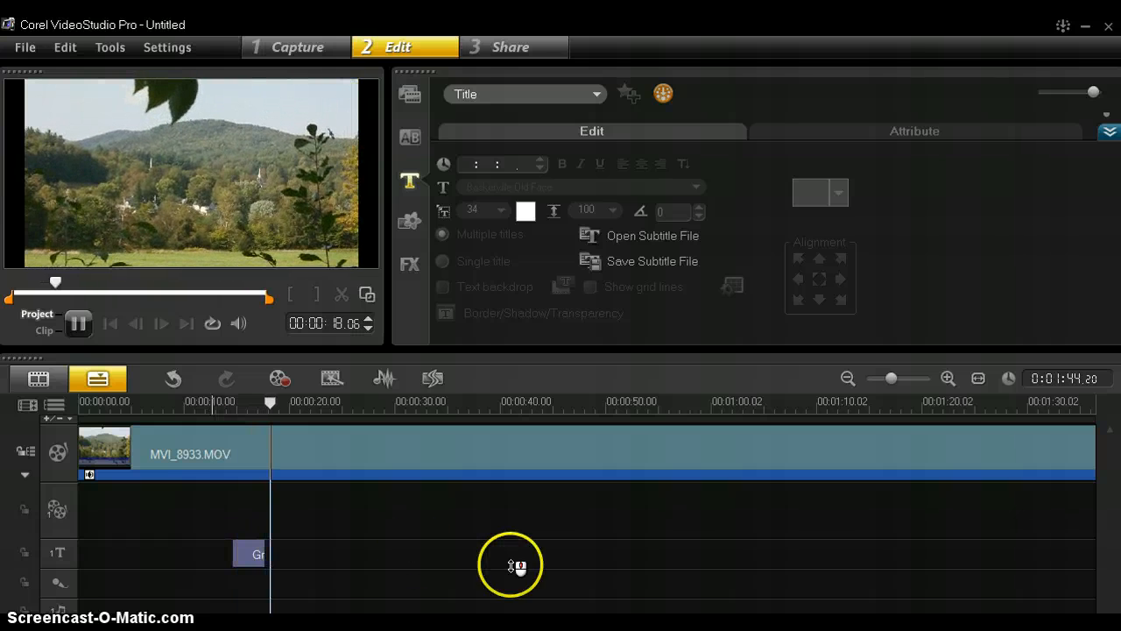
# Tilt the Grafton, Vermont title by about 2 degrees
pyautogui.click(252, 549)
pyautogui.click(252, 549)
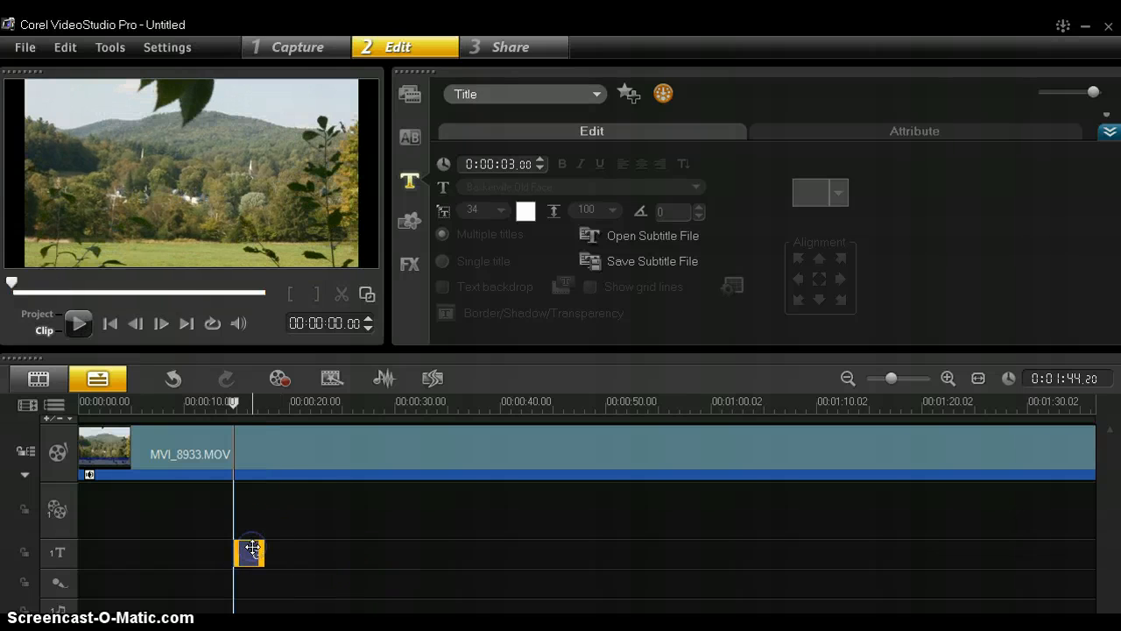
pyautogui.doubleClick(253, 548)
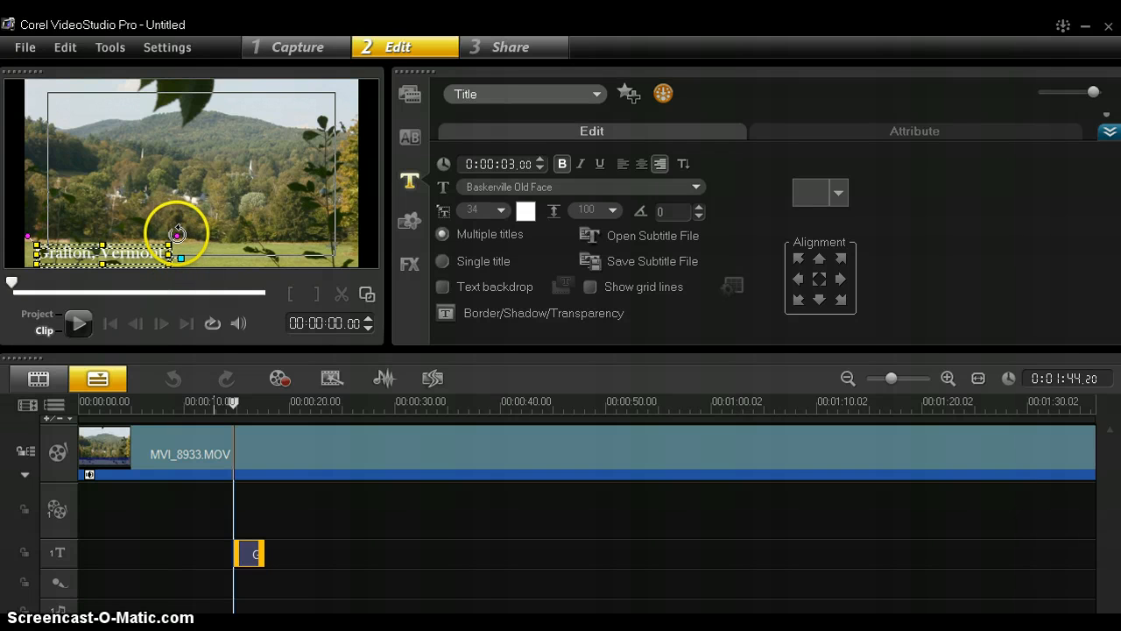
pyautogui.moveTo(177, 234); pyautogui.dragTo(180, 238)
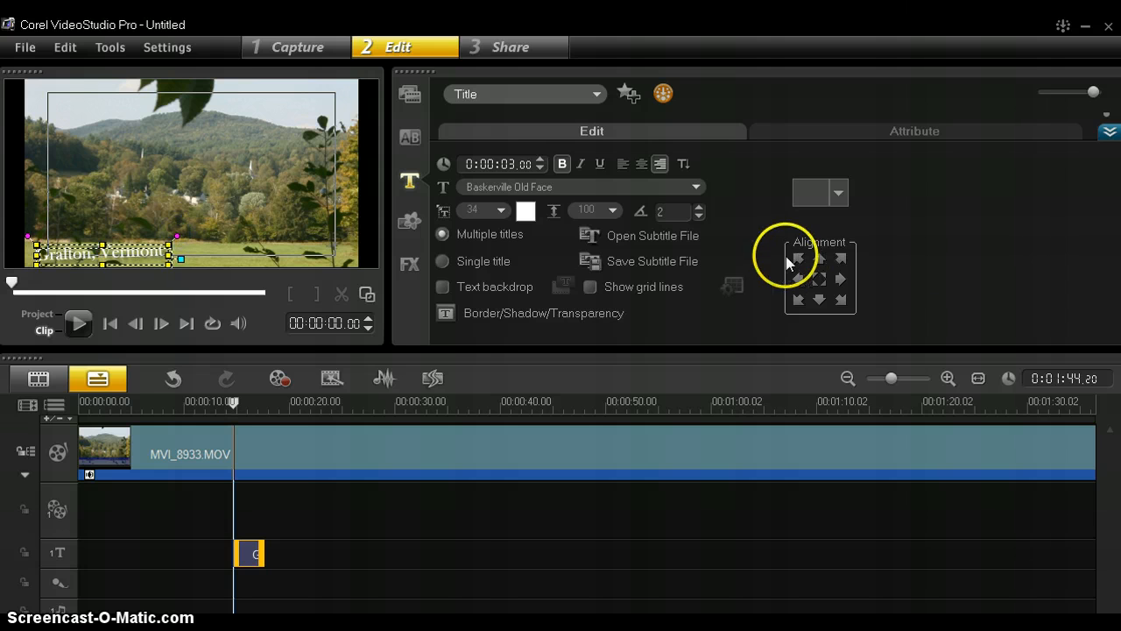
# Align the title to the bottom right of the frame
pyautogui.click(800, 277)
pyautogui.click(799, 300)
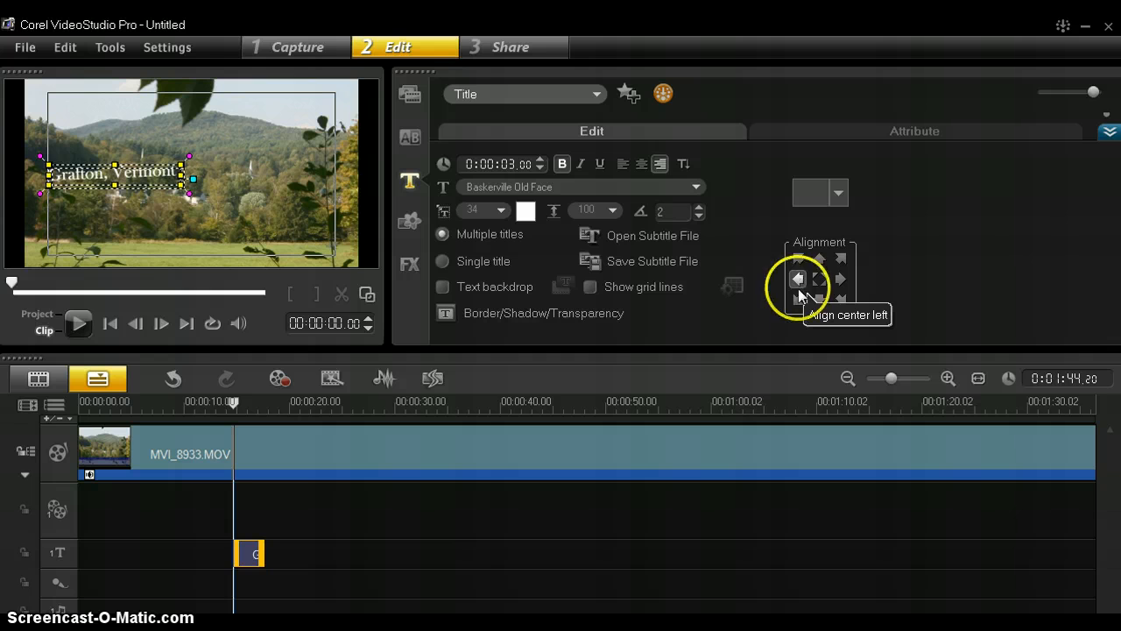
pyautogui.click(819, 279)
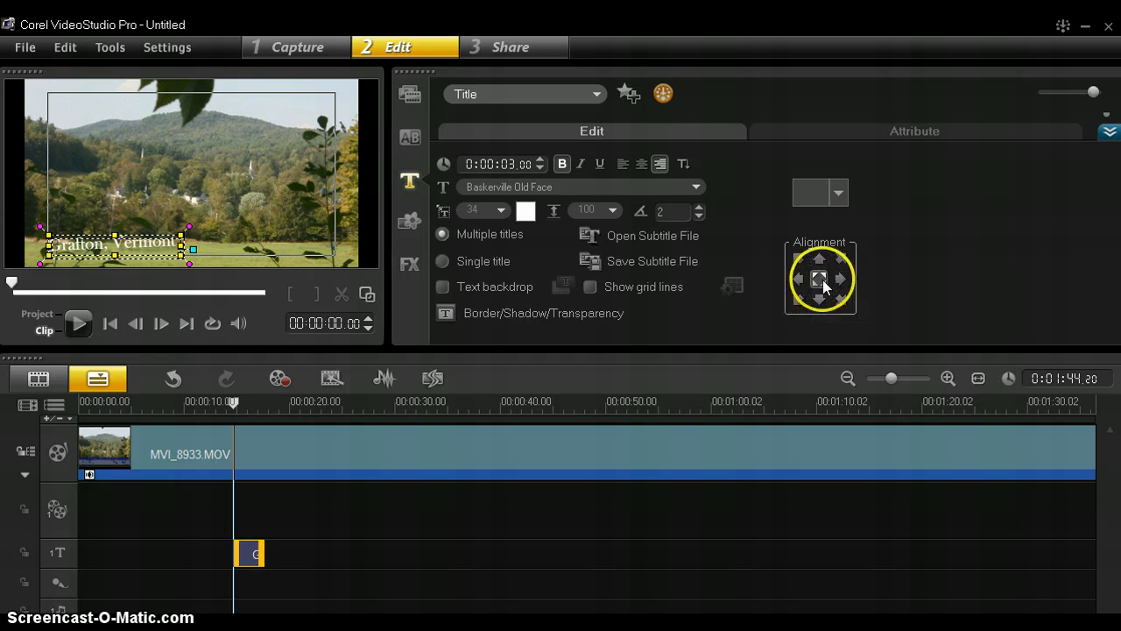
pyautogui.click(841, 300)
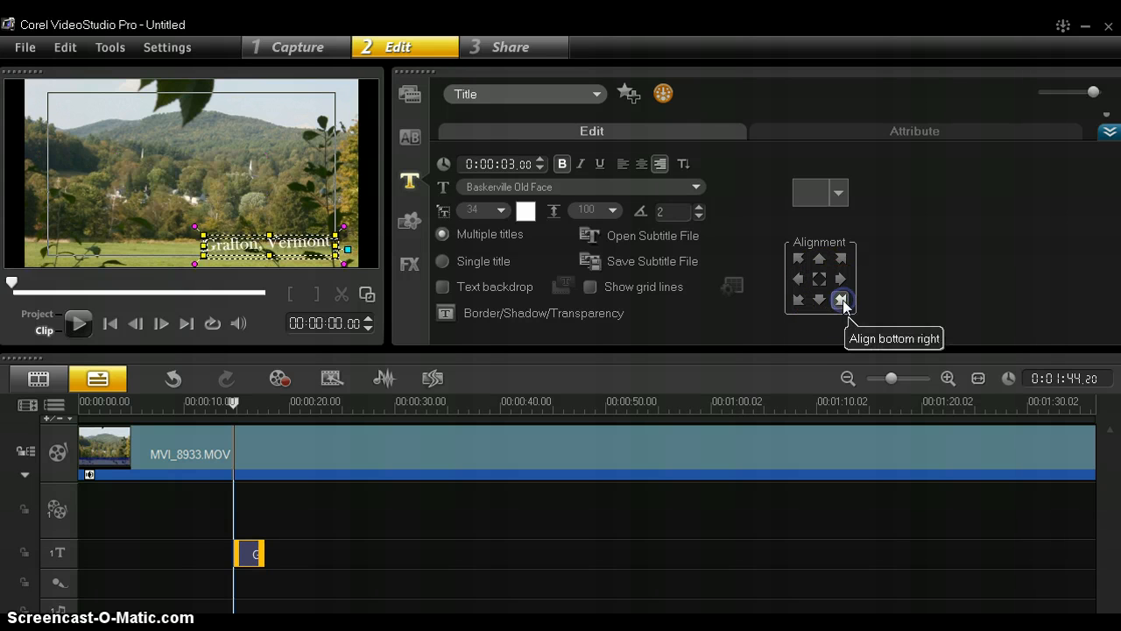
pyautogui.click(841, 191)
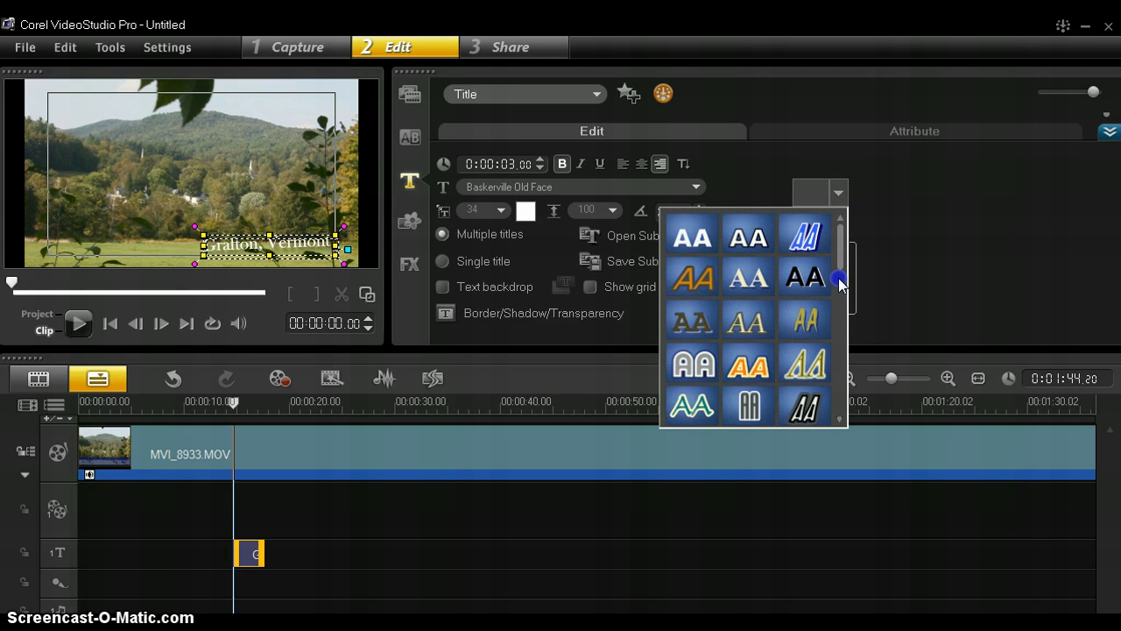
# Try the blue and orange title presets, then apply the yellow MisterEarl BT preset
pyautogui.click(843, 307)
pyautogui.moveTo(843, 307); pyautogui.dragTo(843, 375)
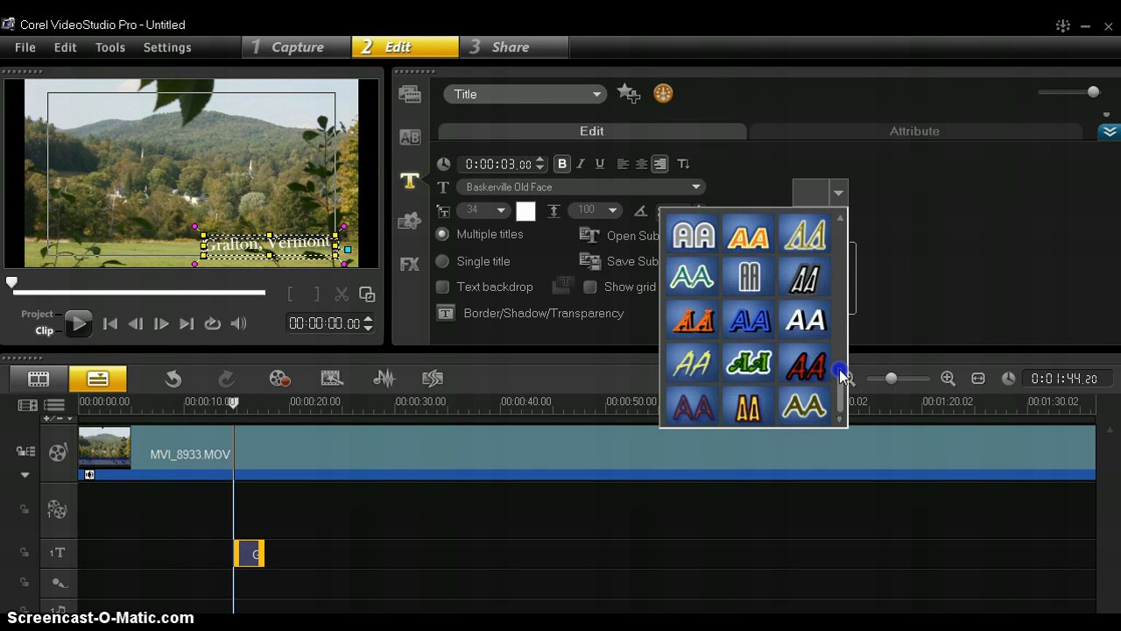
pyautogui.click(744, 320)
pyautogui.click(701, 323)
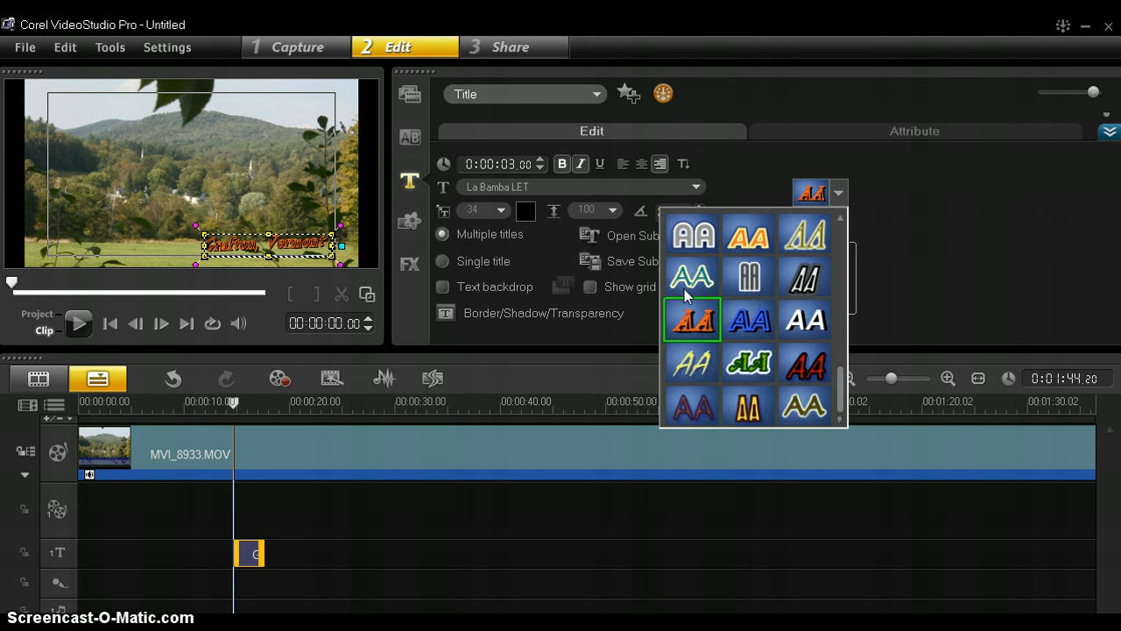
pyautogui.click(751, 407)
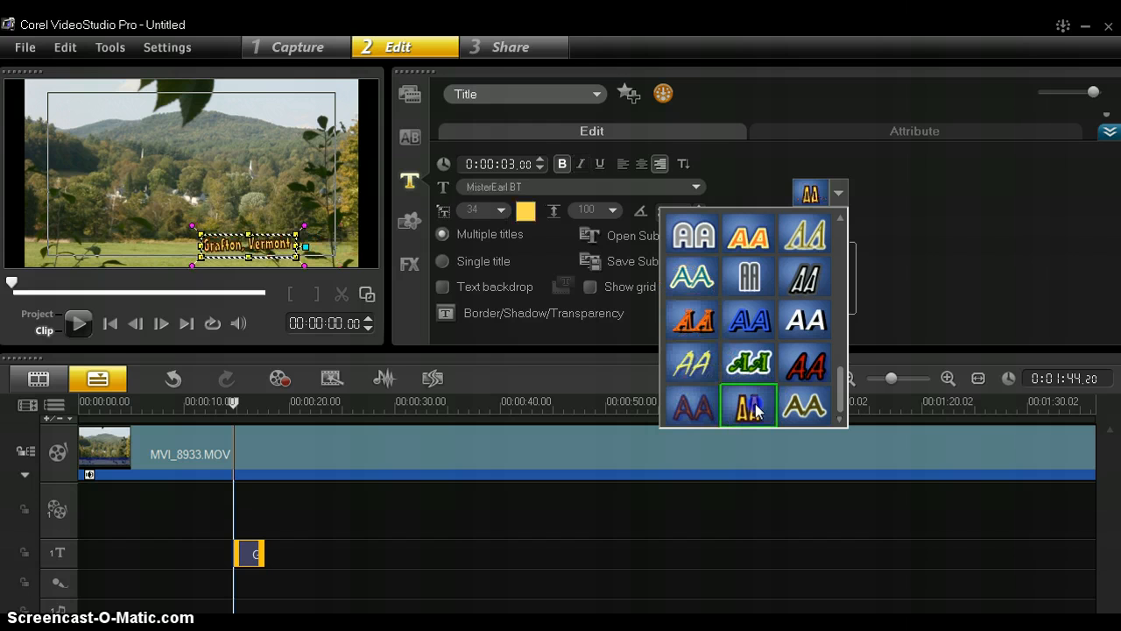
pyautogui.click(927, 284)
pyautogui.click(939, 260)
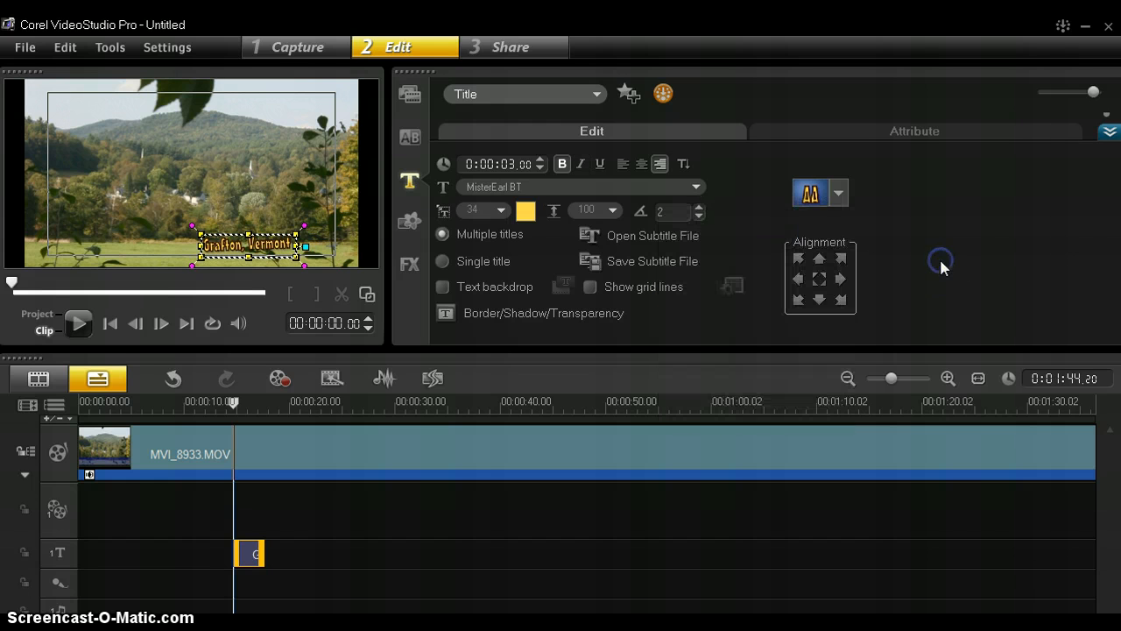